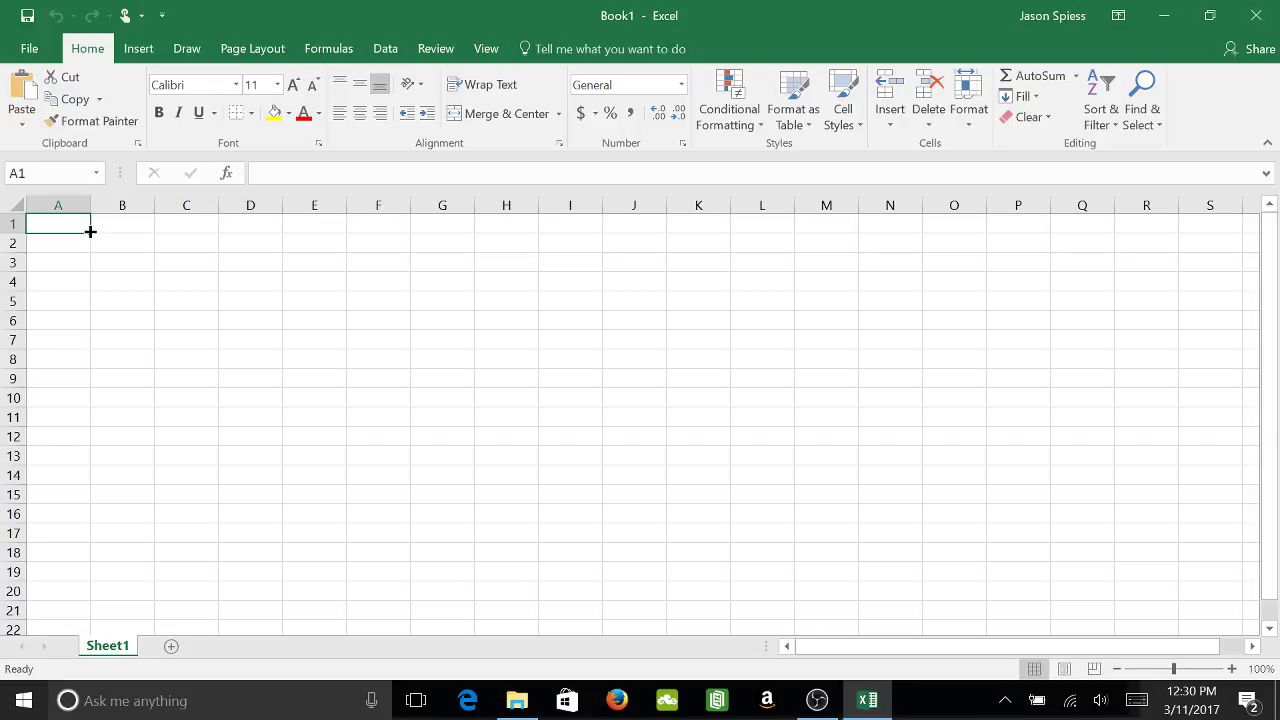
Step: Select cells A1 through C1 on the blank sheet
{"action": "left_click_drag", "start_coordinate": [90, 231], "coordinate": [211, 229]}
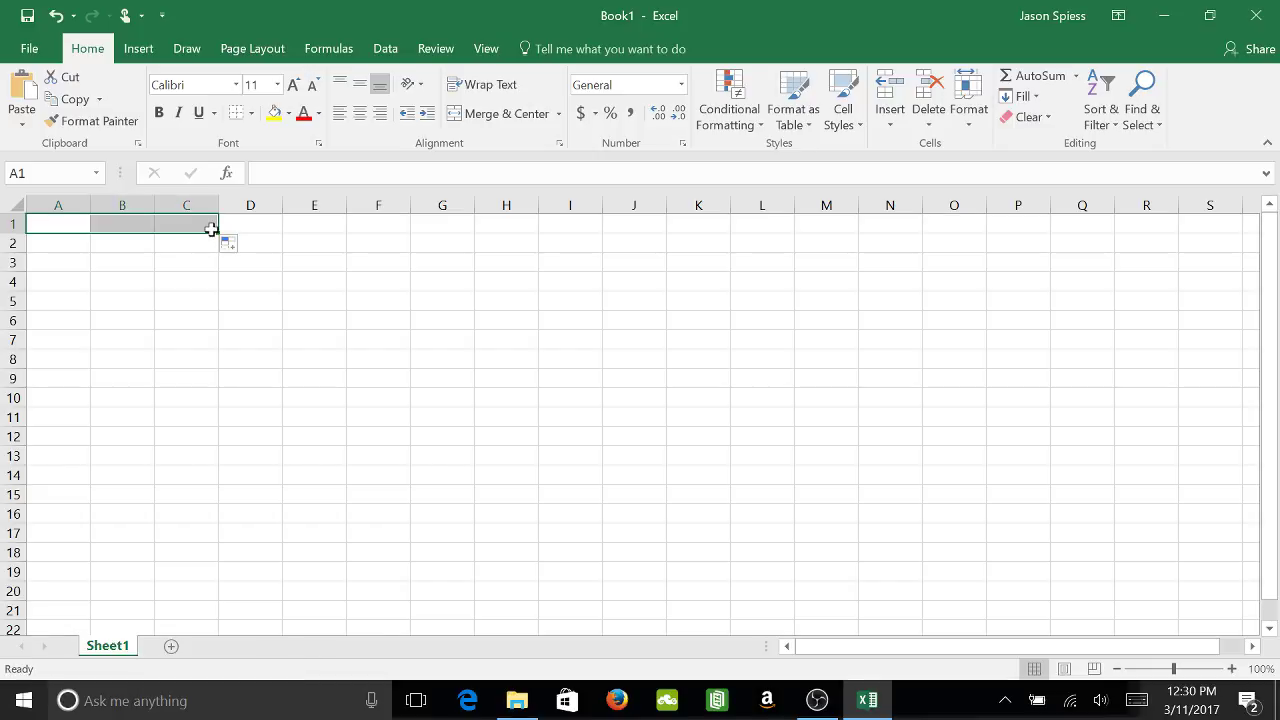
Step: Insert a table over $A$1:$C$1 with 'My table has headers' ticked
{"action": "left_click", "coordinate": [141, 52]}
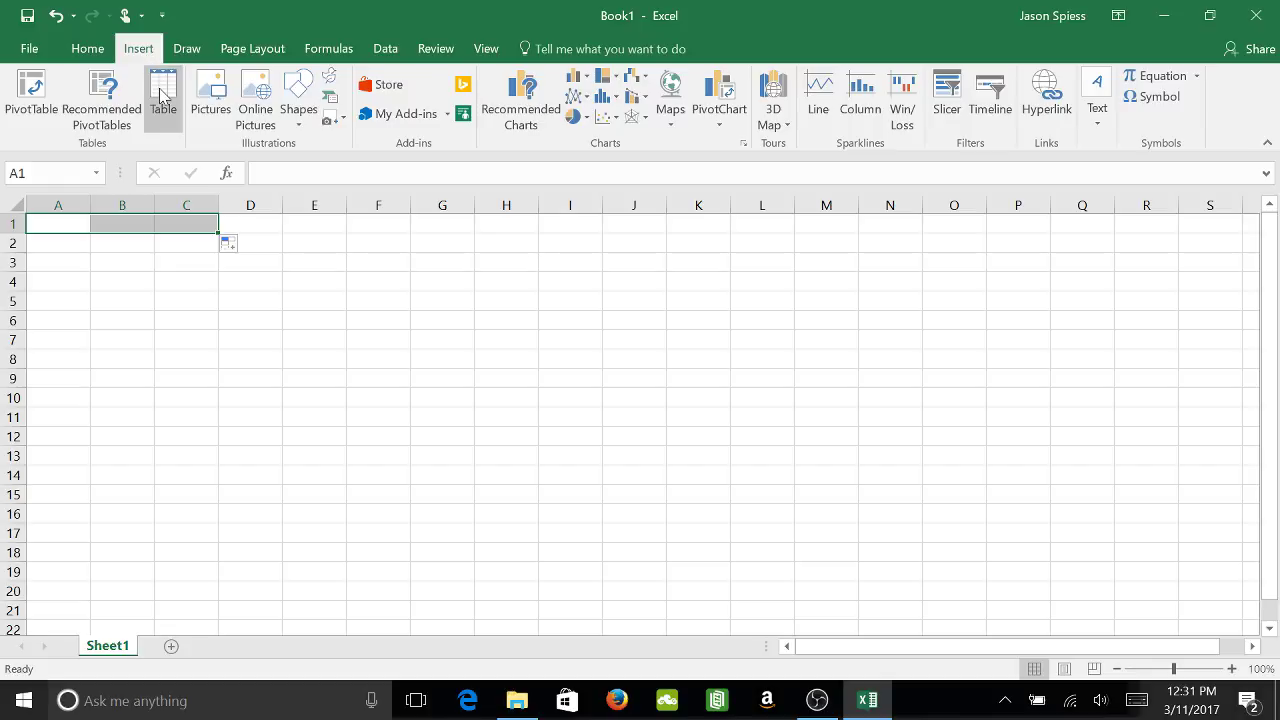
{"action": "left_click", "coordinate": [161, 95]}
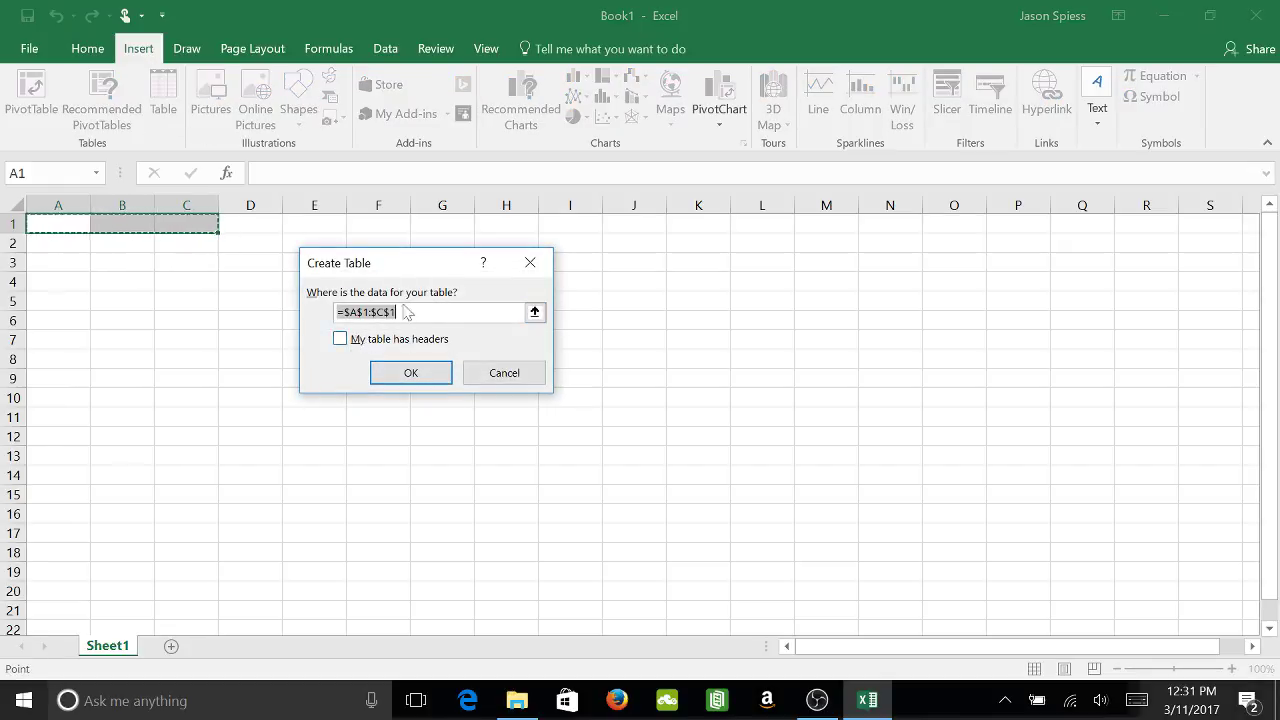
{"action": "left_click", "coordinate": [444, 308]}
{"action": "double_click", "coordinate": [444, 308]}
{"action": "left_click", "coordinate": [341, 341]}
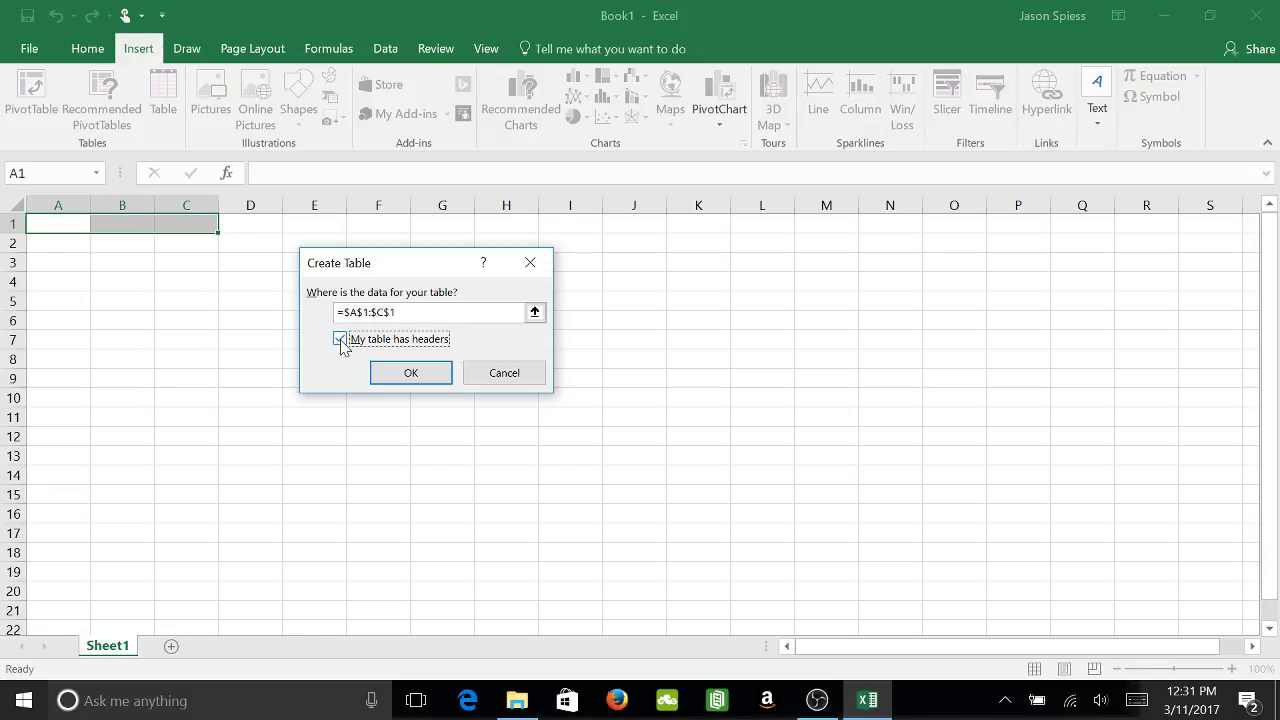
{"action": "left_click", "coordinate": [410, 374]}
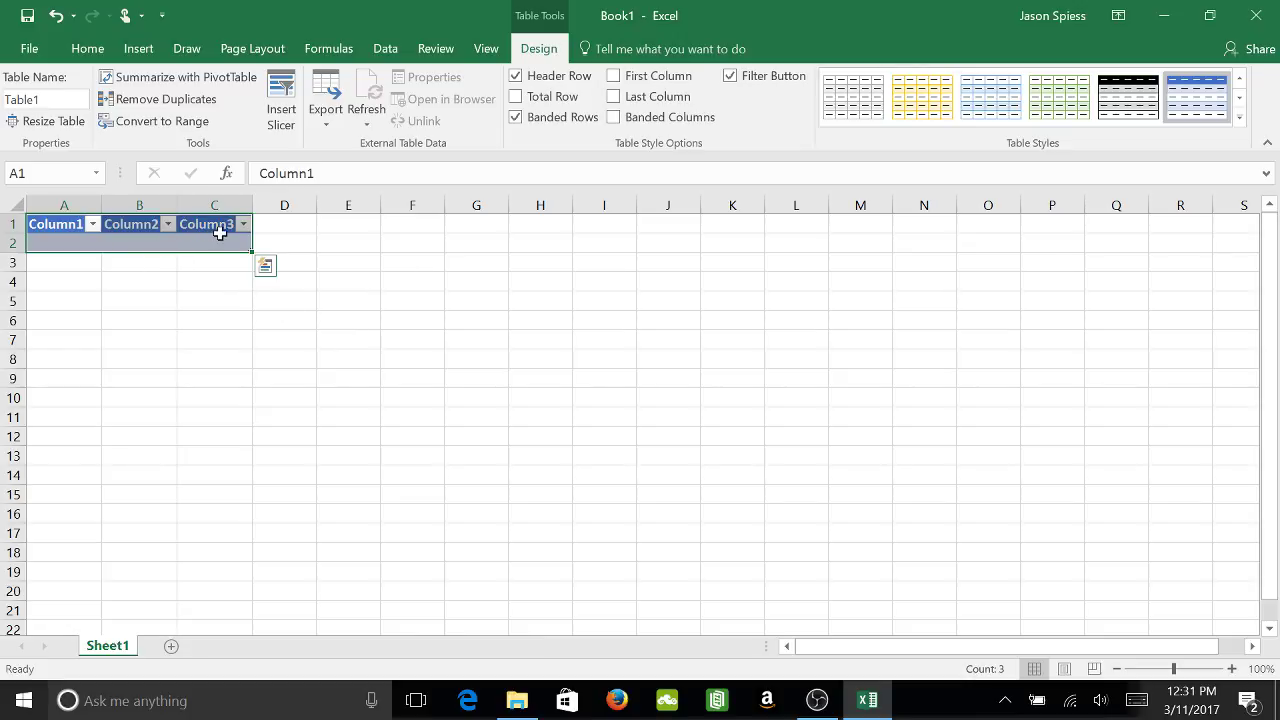
Step: Rename headers A1–C1 to date, operator and well level, correcting the 'opertor' typo
{"action": "left_click", "coordinate": [66, 224]}
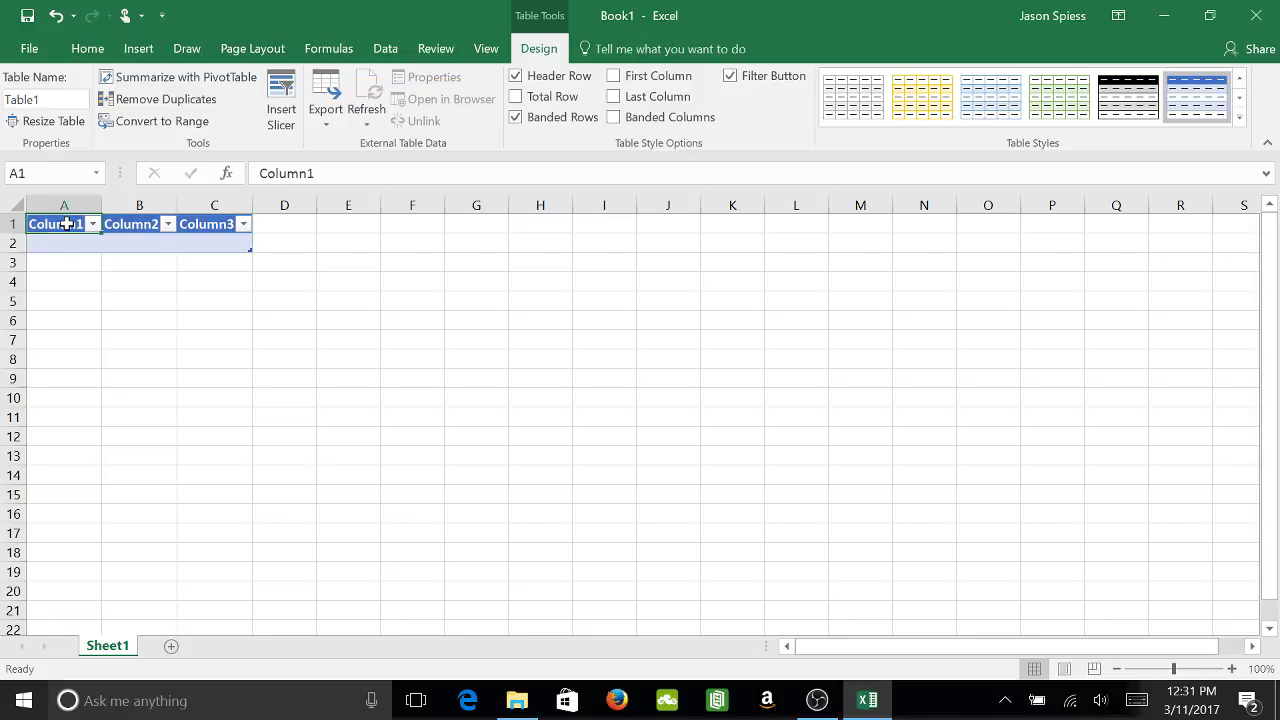
{"action": "type", "text": "date"}
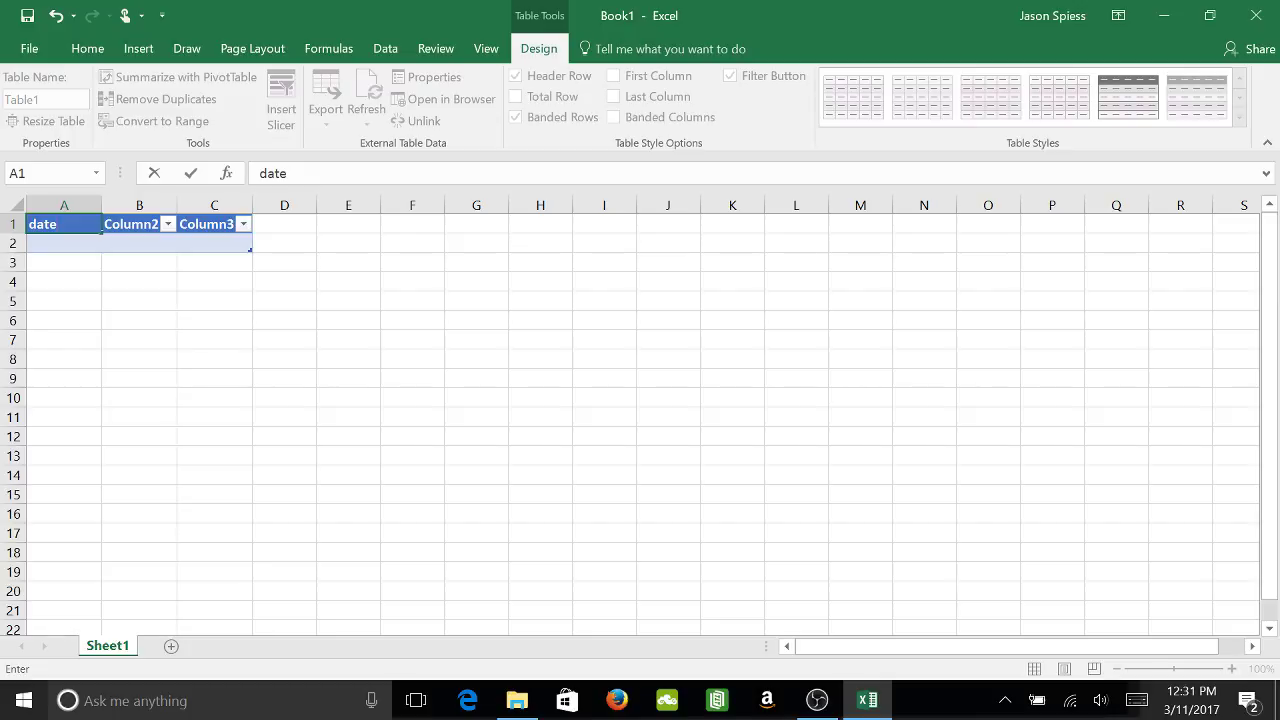
{"action": "key", "text": "Tab"}
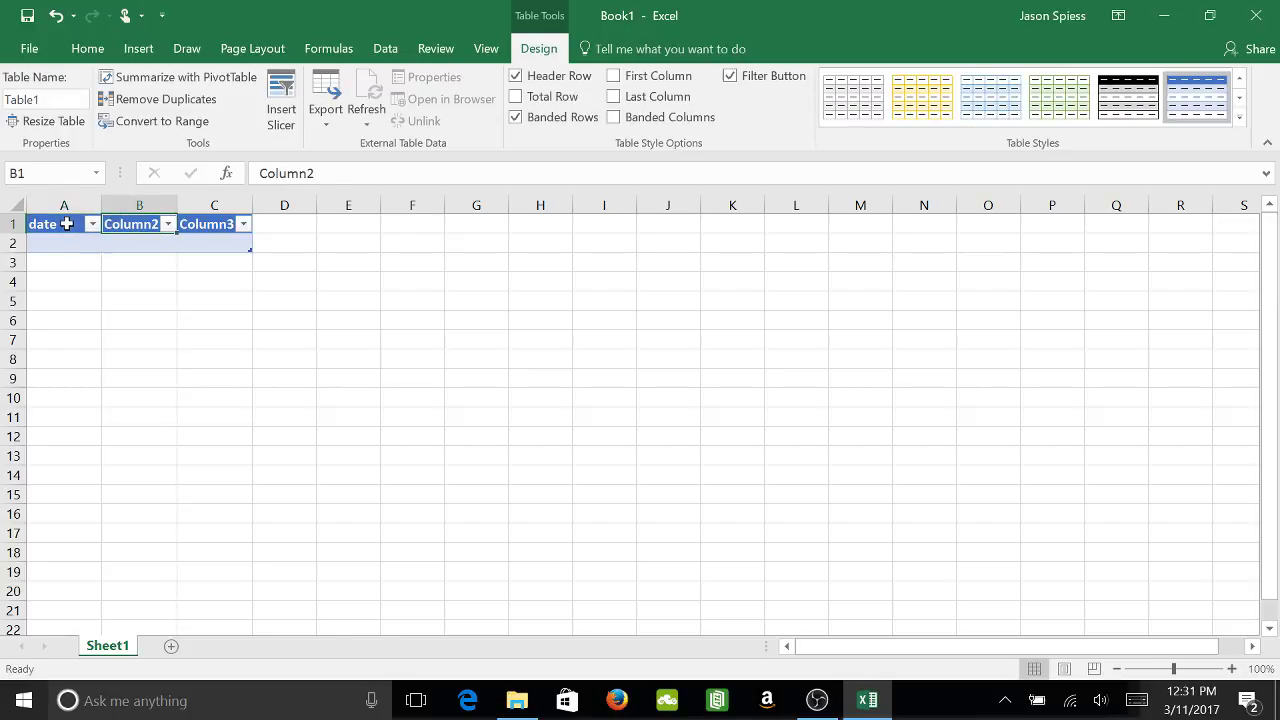
{"action": "type", "text": "ope"}
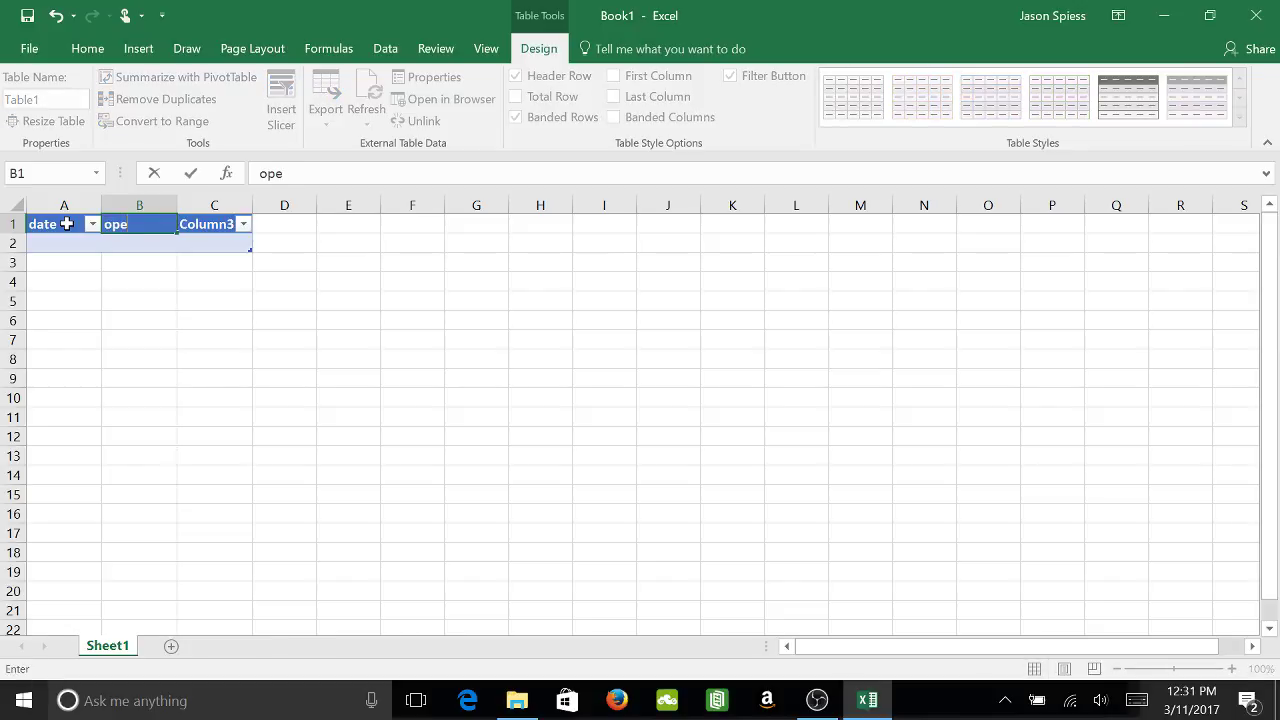
{"action": "type", "text": "rator"}
{"action": "key", "text": "Tab"}
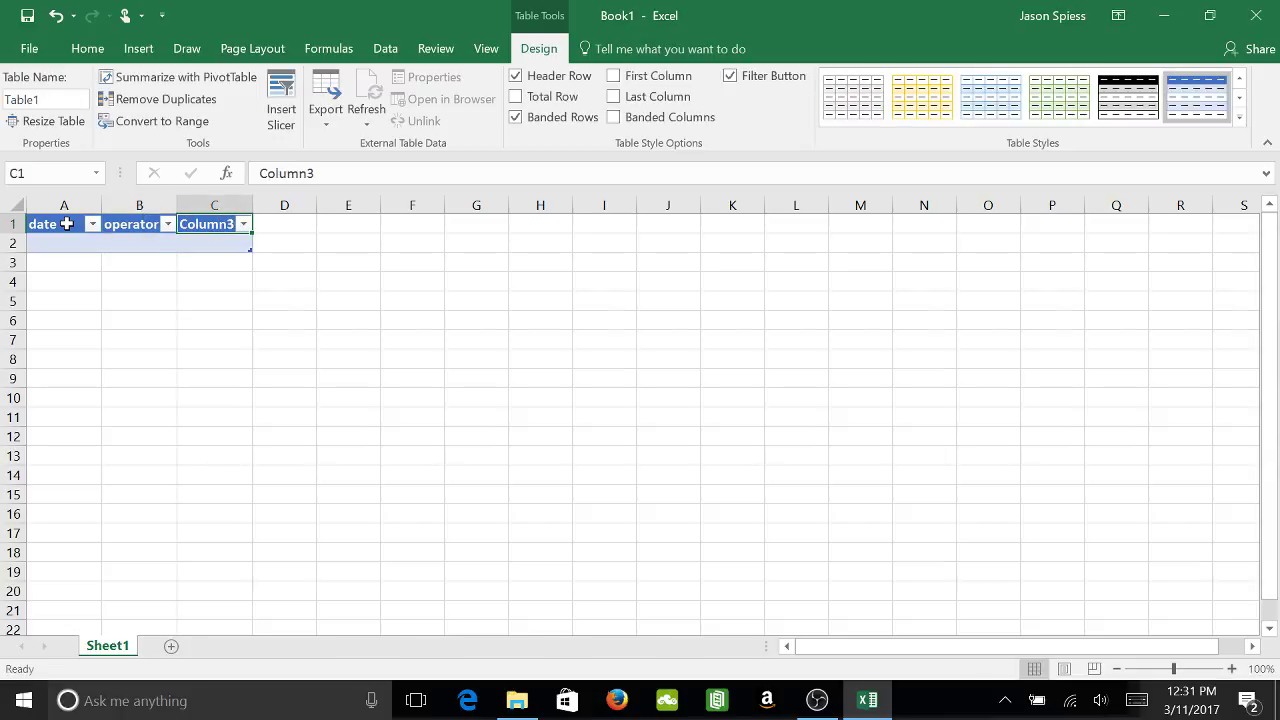
{"action": "type", "text": "we"}
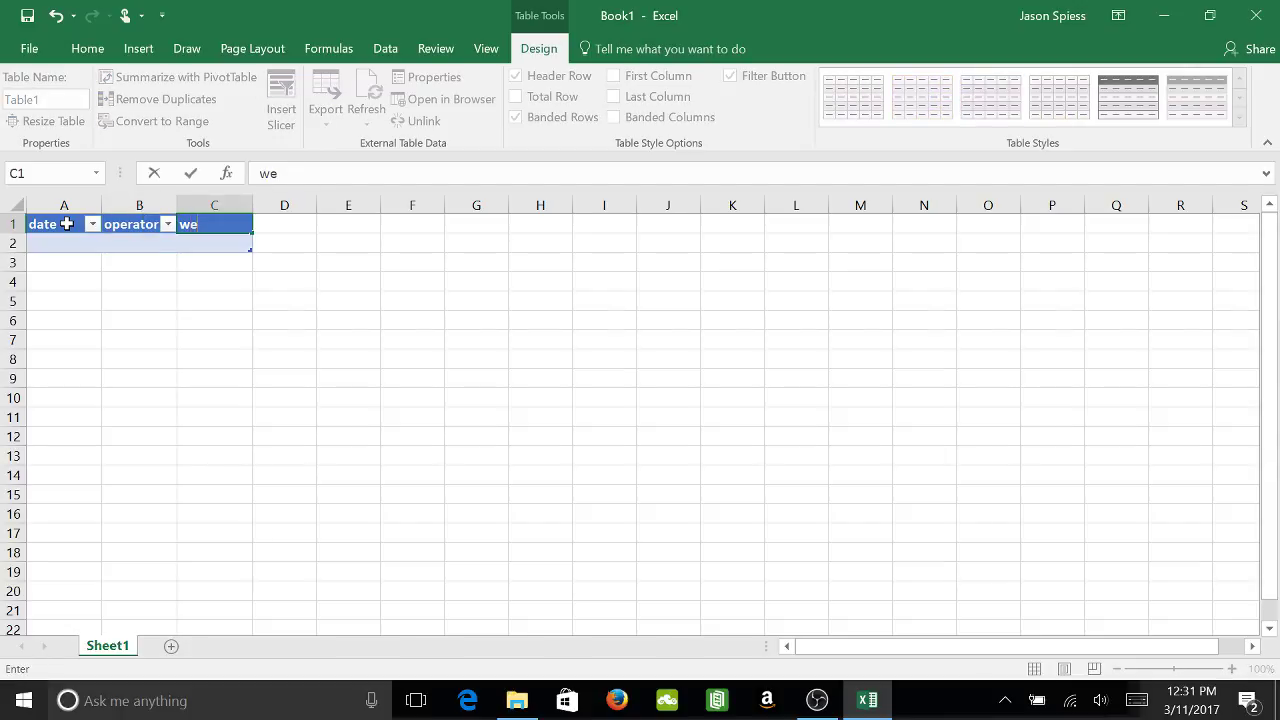
{"action": "type", "text": "ll level"}
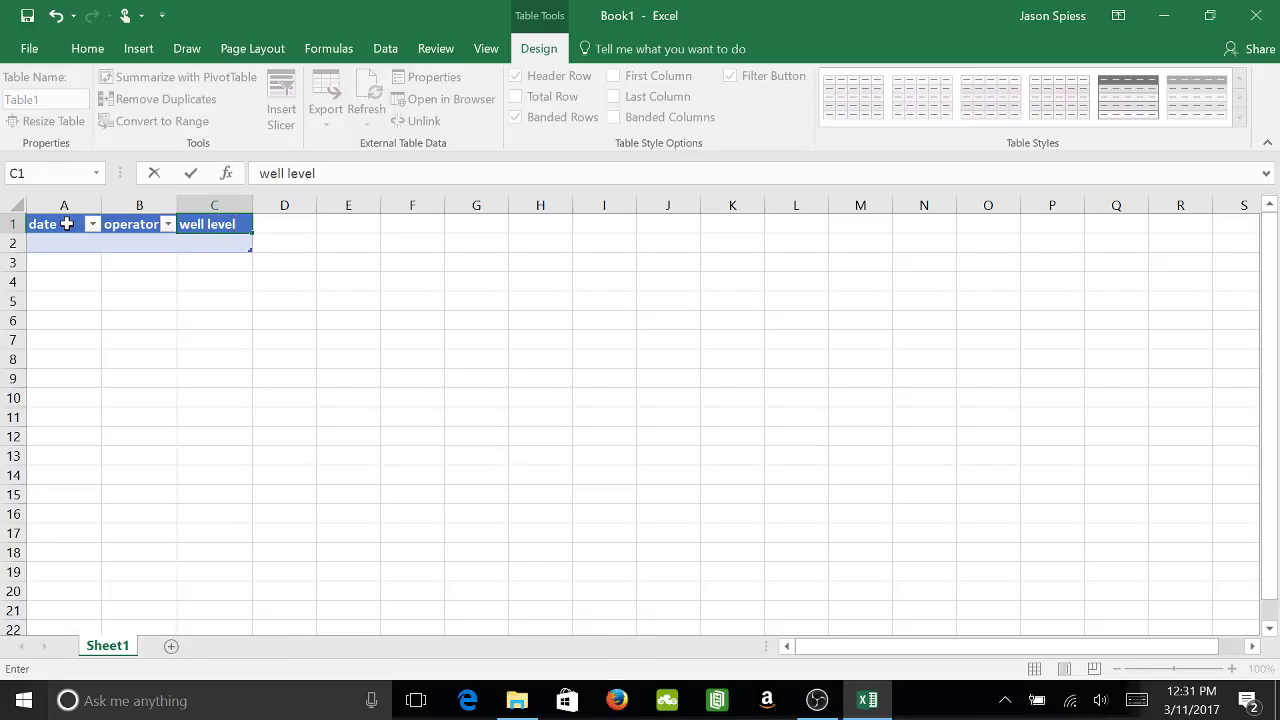
{"action": "left_click", "coordinate": [134, 267]}
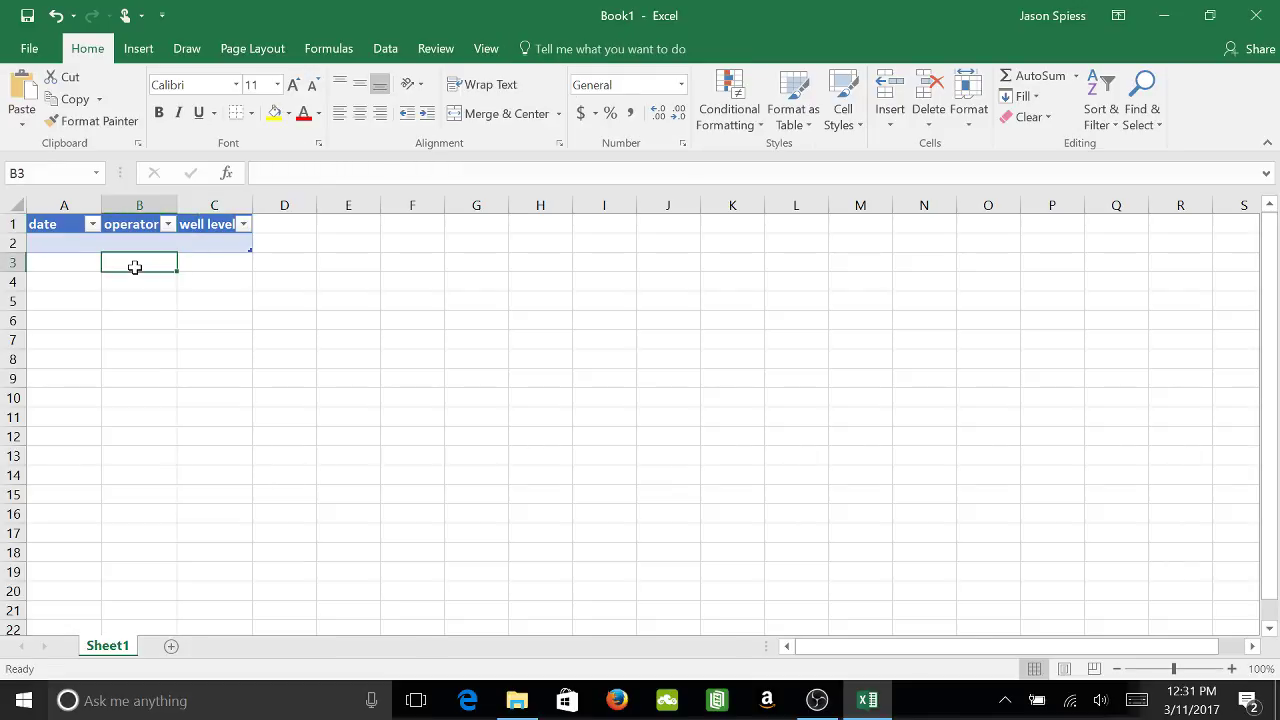
{"action": "right_click", "coordinate": [73, 222]}
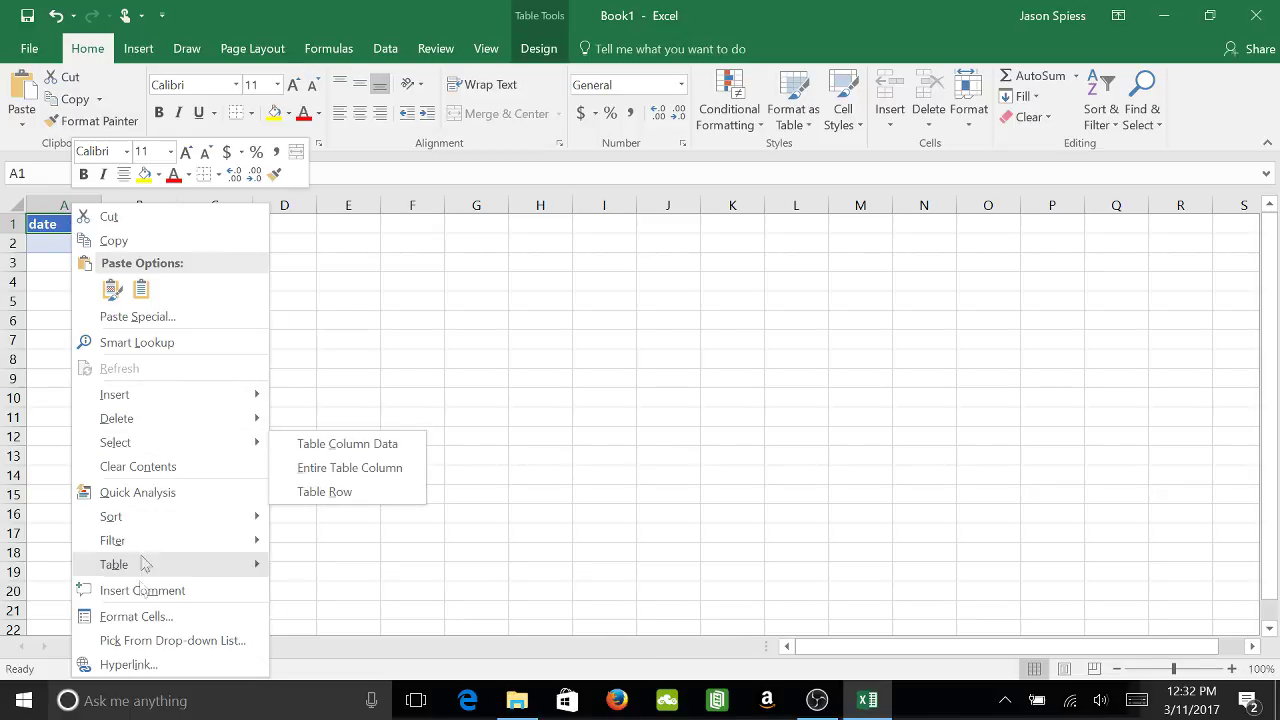
Step: Apply the Date category's 3/14/12 format to cell A1
{"action": "left_click", "coordinate": [150, 620]}
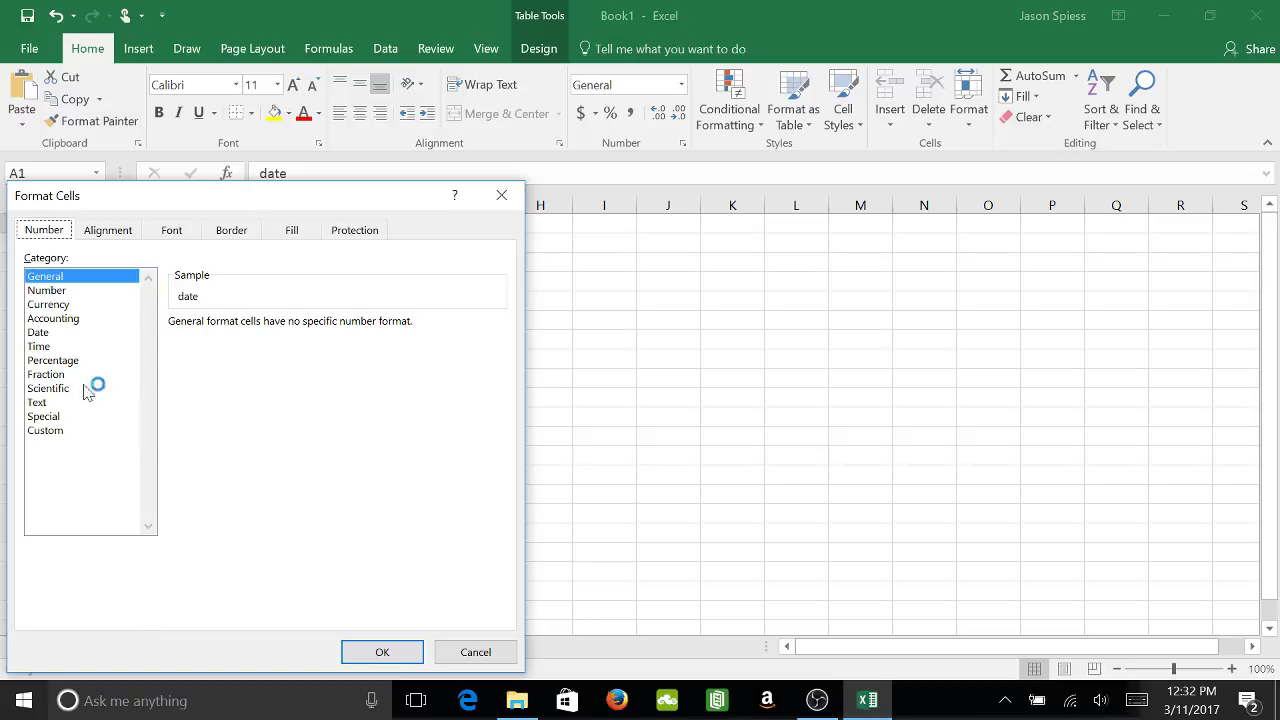
{"action": "left_click", "coordinate": [52, 334]}
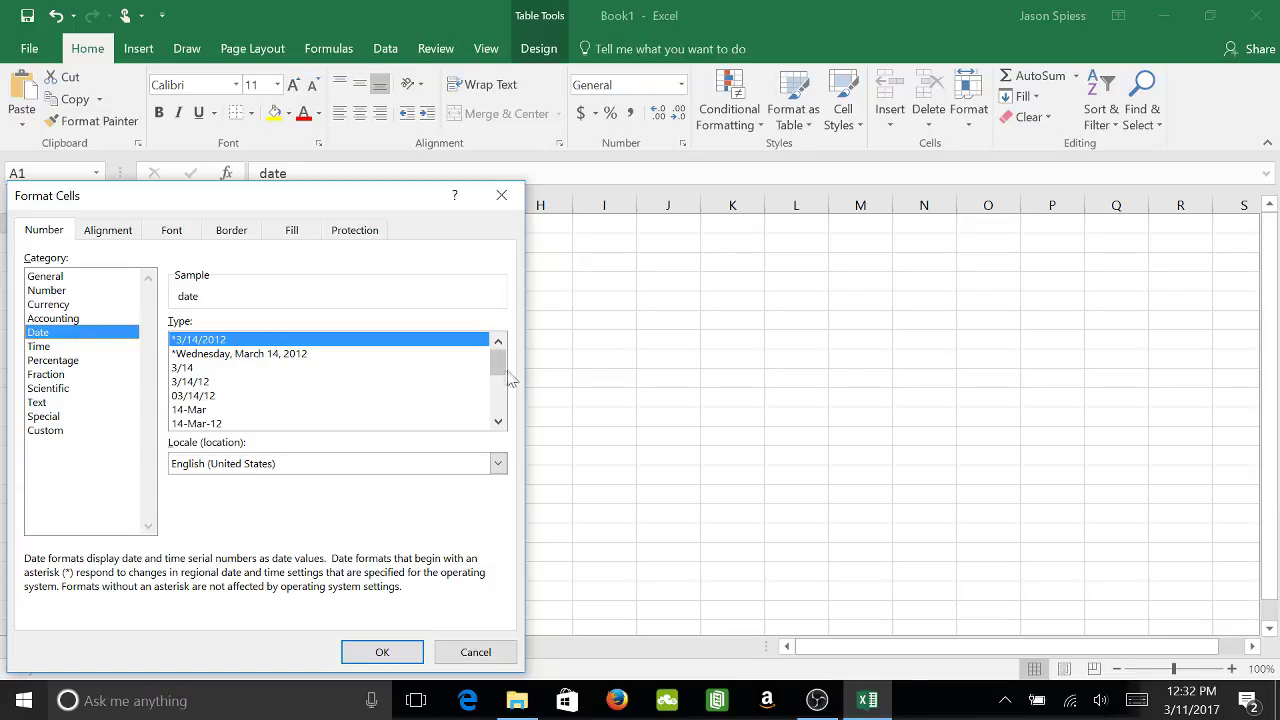
{"action": "mouse_move", "coordinate": [500, 365]}
{"action": "left_mouse_down"}
{"action": "mouse_move", "coordinate": [508, 410]}
{"action": "mouse_move", "coordinate": [507, 366]}
{"action": "left_mouse_up"}
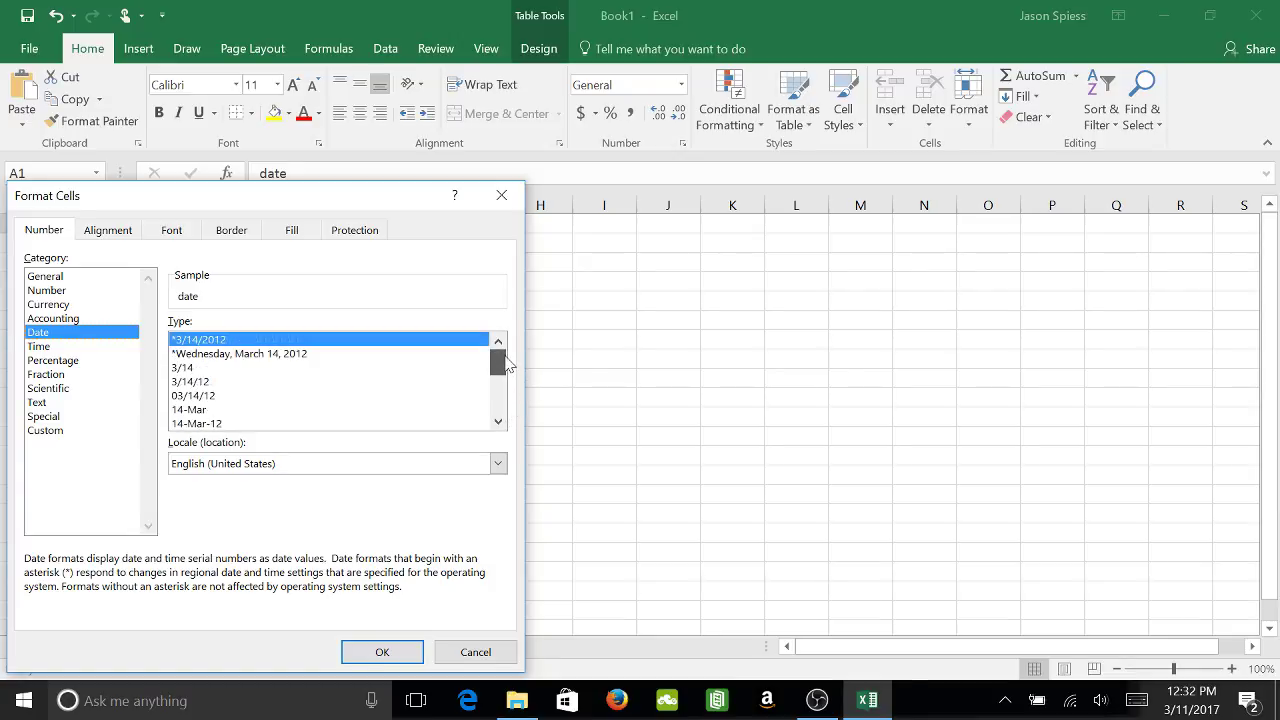
{"action": "left_click", "coordinate": [200, 382]}
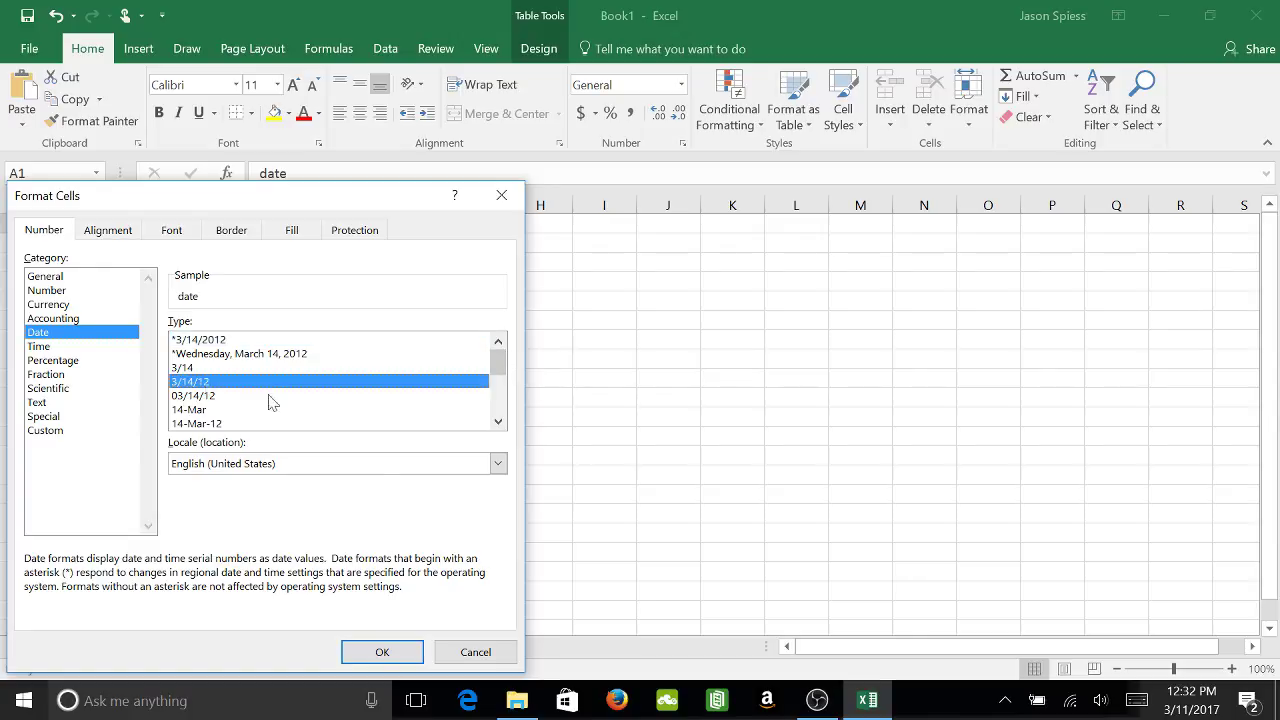
{"action": "left_click", "coordinate": [385, 652]}
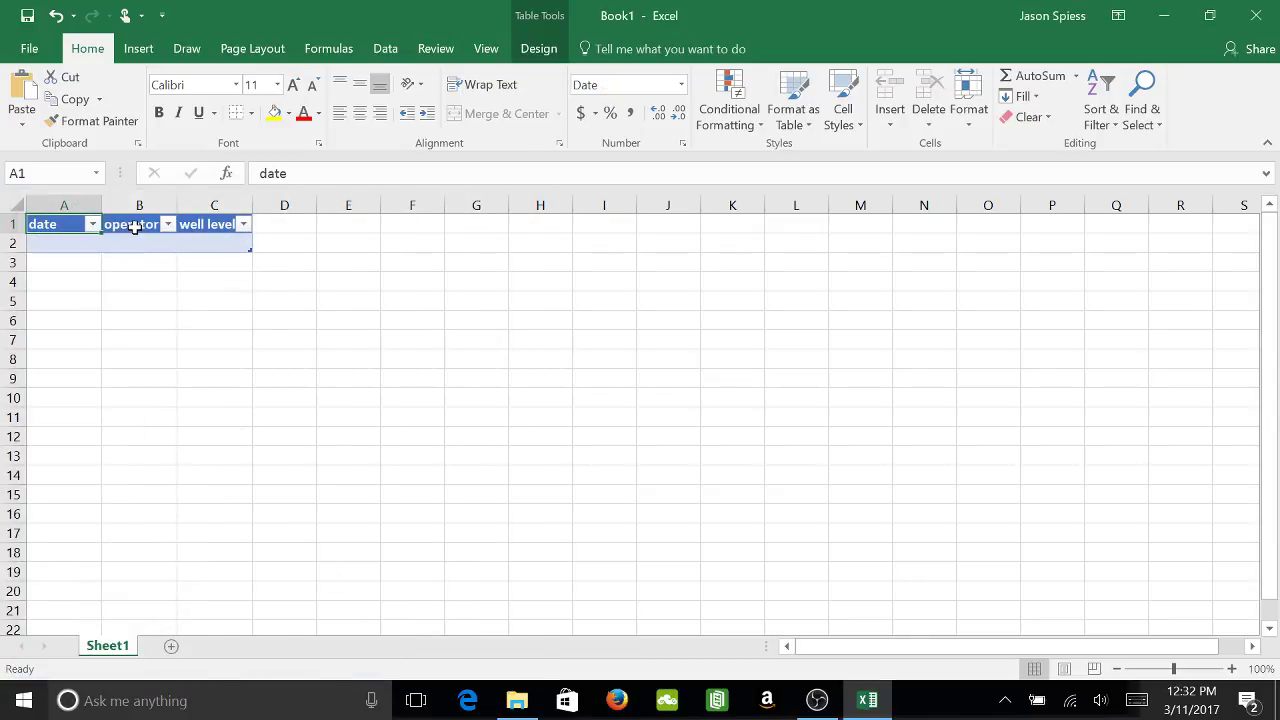
Step: Give the operator cell B1 the Text number category
{"action": "right_click", "coordinate": [106, 205]}
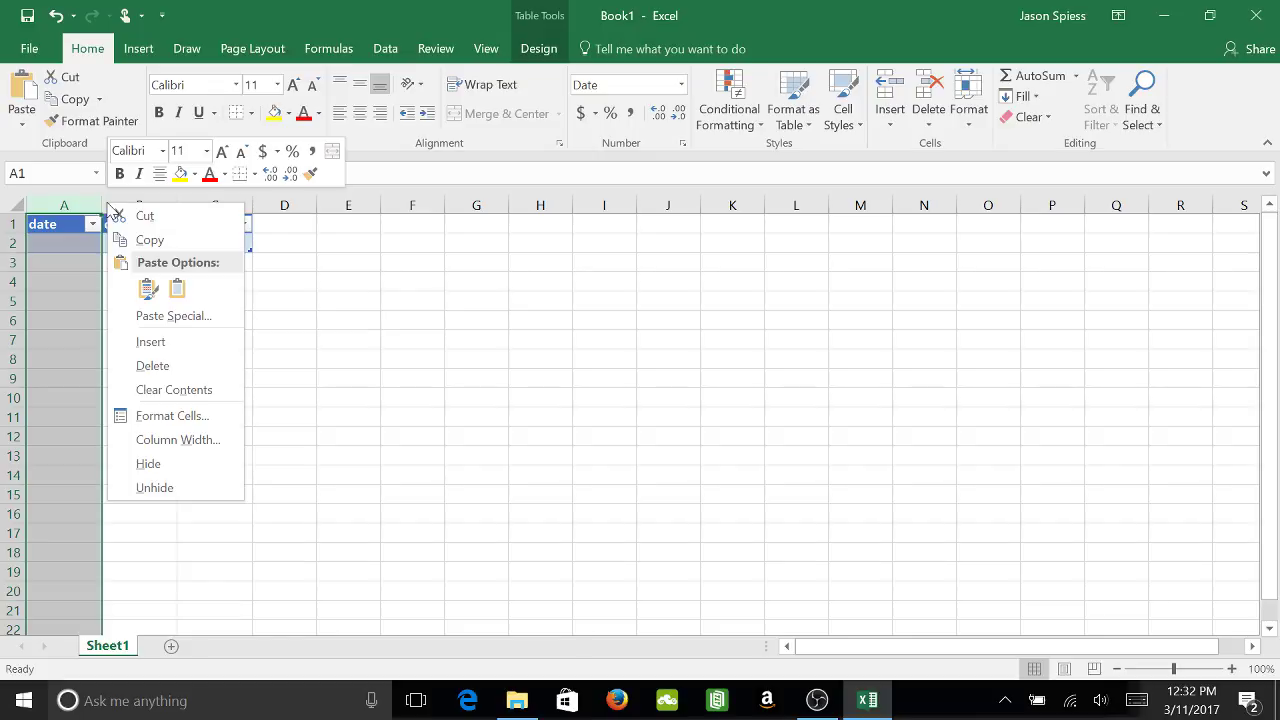
{"action": "left_click", "coordinate": [269, 357]}
{"action": "right_click", "coordinate": [145, 228]}
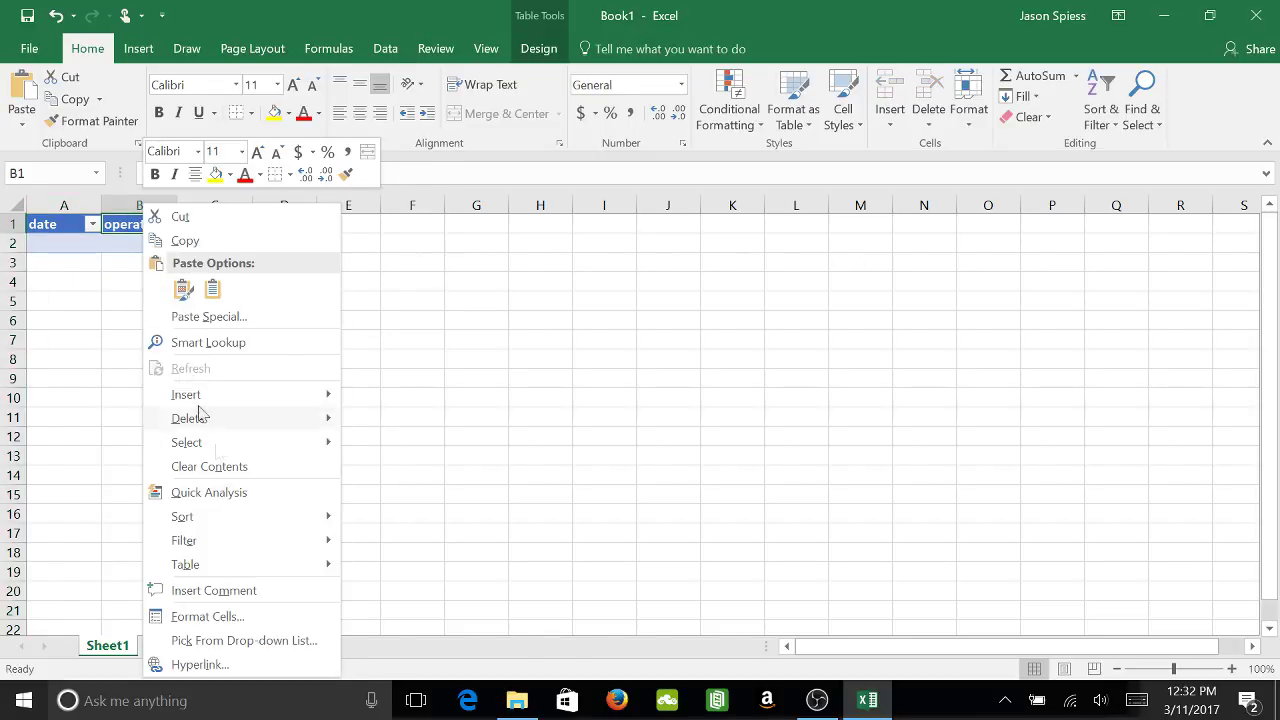
{"action": "left_click", "coordinate": [205, 616]}
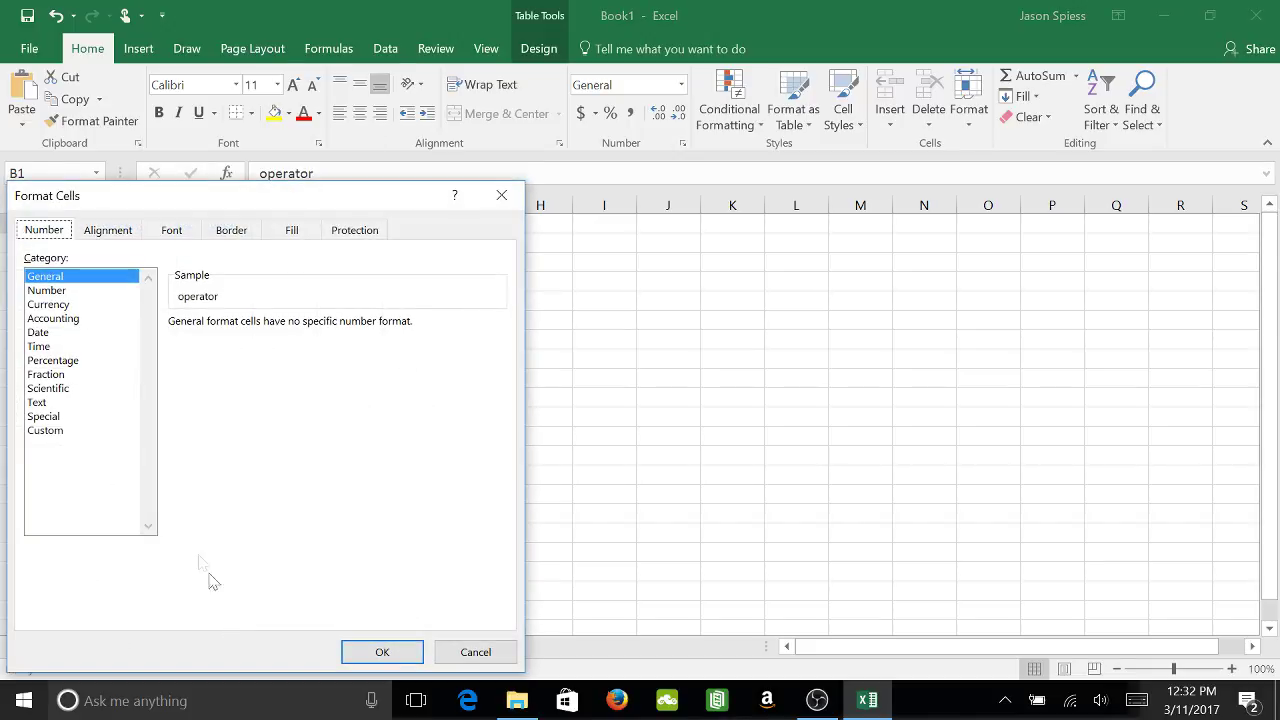
{"action": "left_click", "coordinate": [44, 403]}
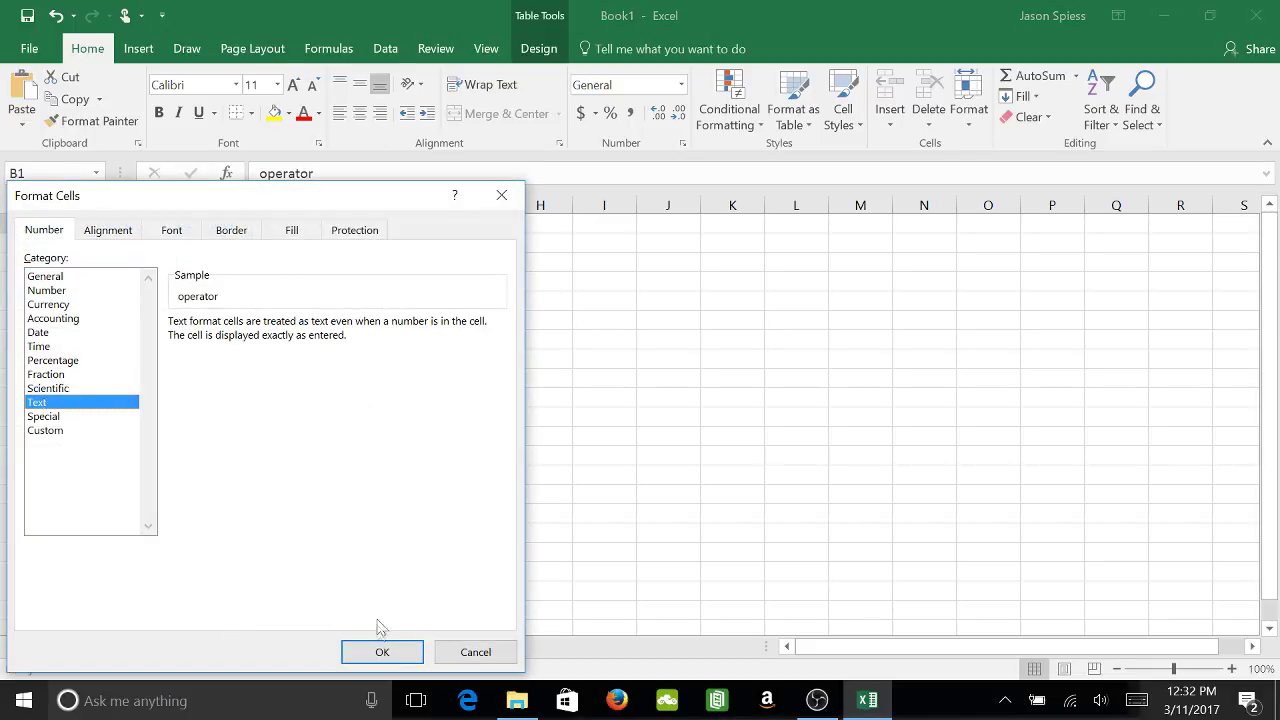
{"action": "left_click", "coordinate": [382, 653]}
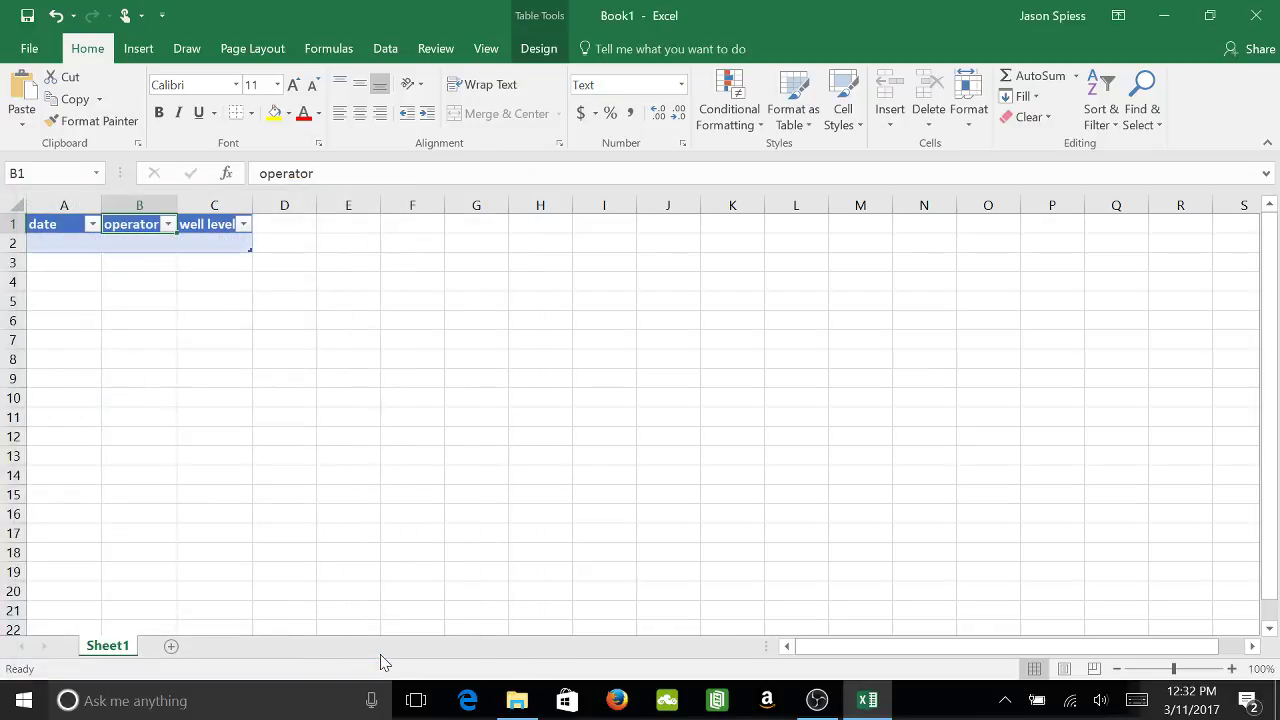
{"action": "right_click", "coordinate": [218, 224]}
Step: Format cell C1 as Number with decimal places lowered from 2 to 1
{"action": "mouse_move", "coordinate": [323, 540]}
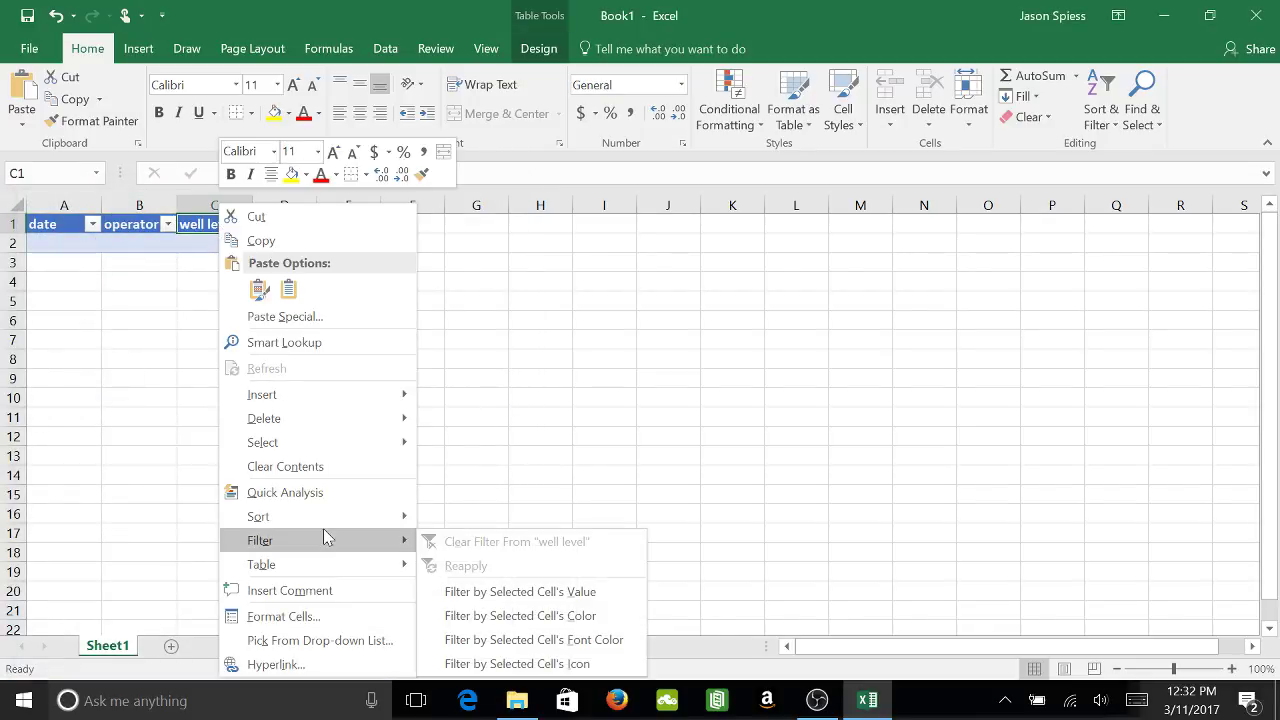
{"action": "left_click", "coordinate": [312, 617]}
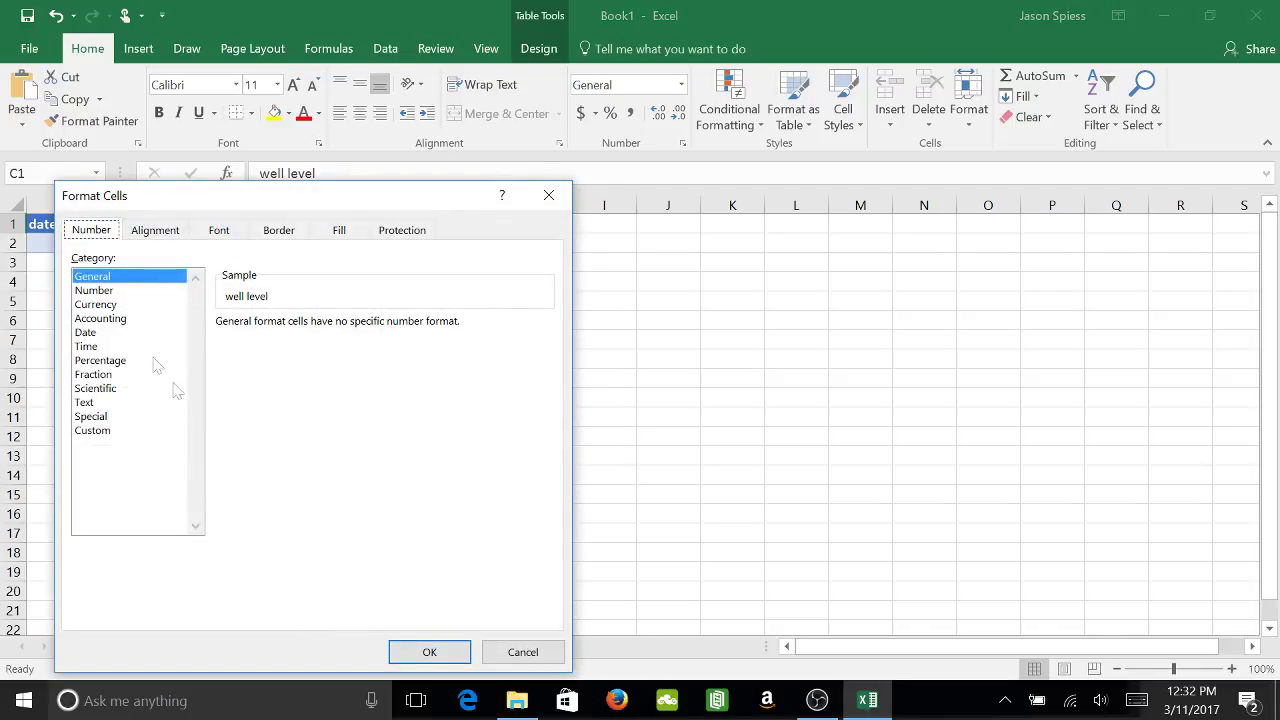
{"action": "left_click", "coordinate": [138, 292]}
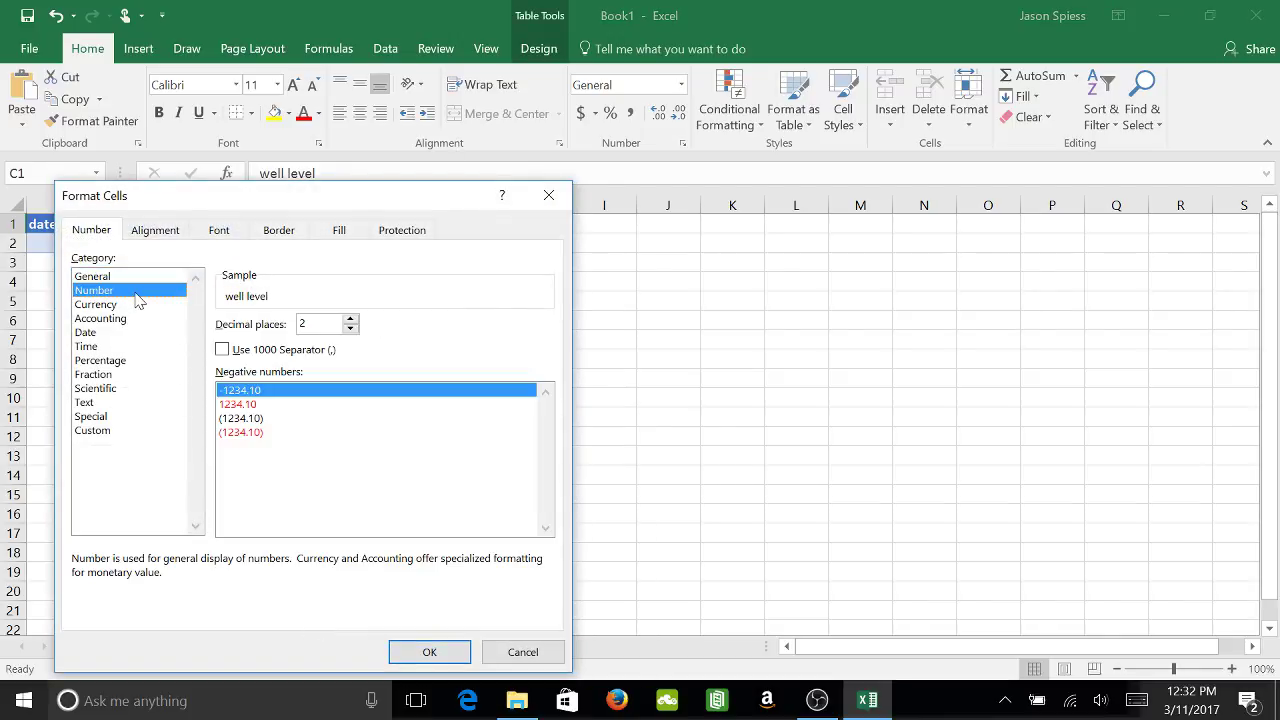
{"action": "left_click", "coordinate": [350, 328]}
{"action": "left_click", "coordinate": [429, 652]}
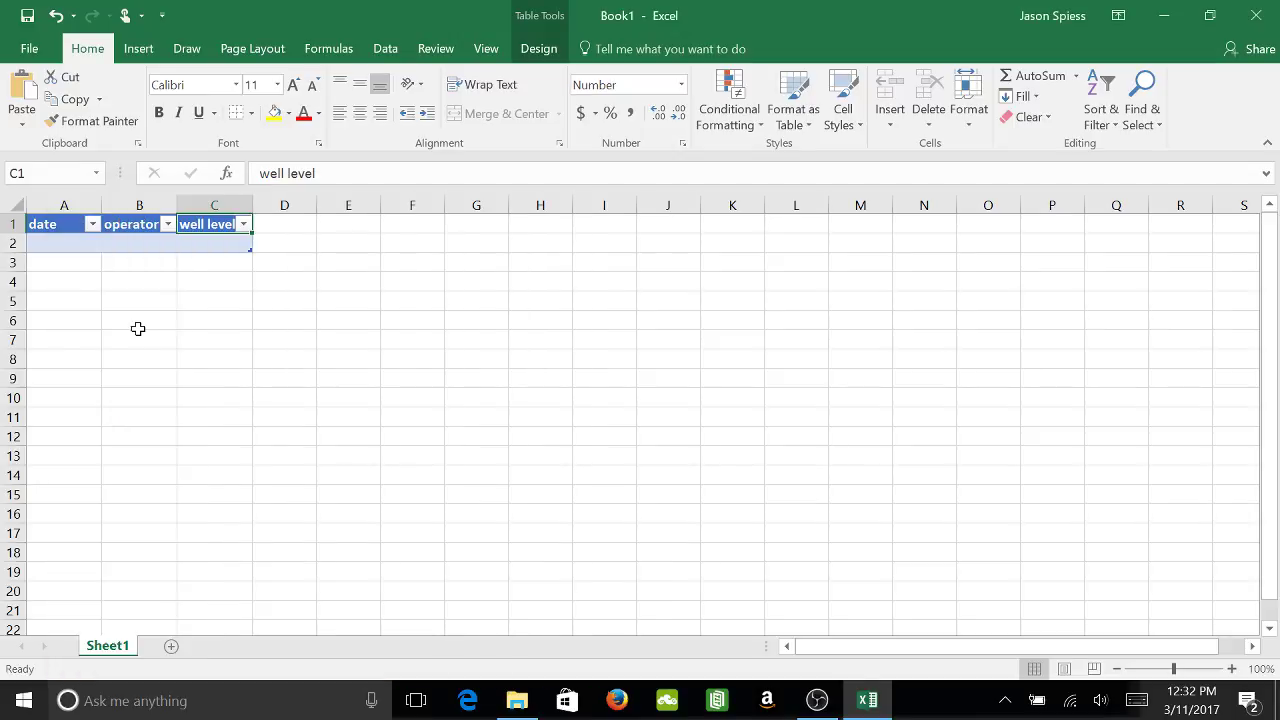
Step: Fill row 2 with date 1-1-17, the operator's initials and well level 500
{"action": "left_click", "coordinate": [69, 244]}
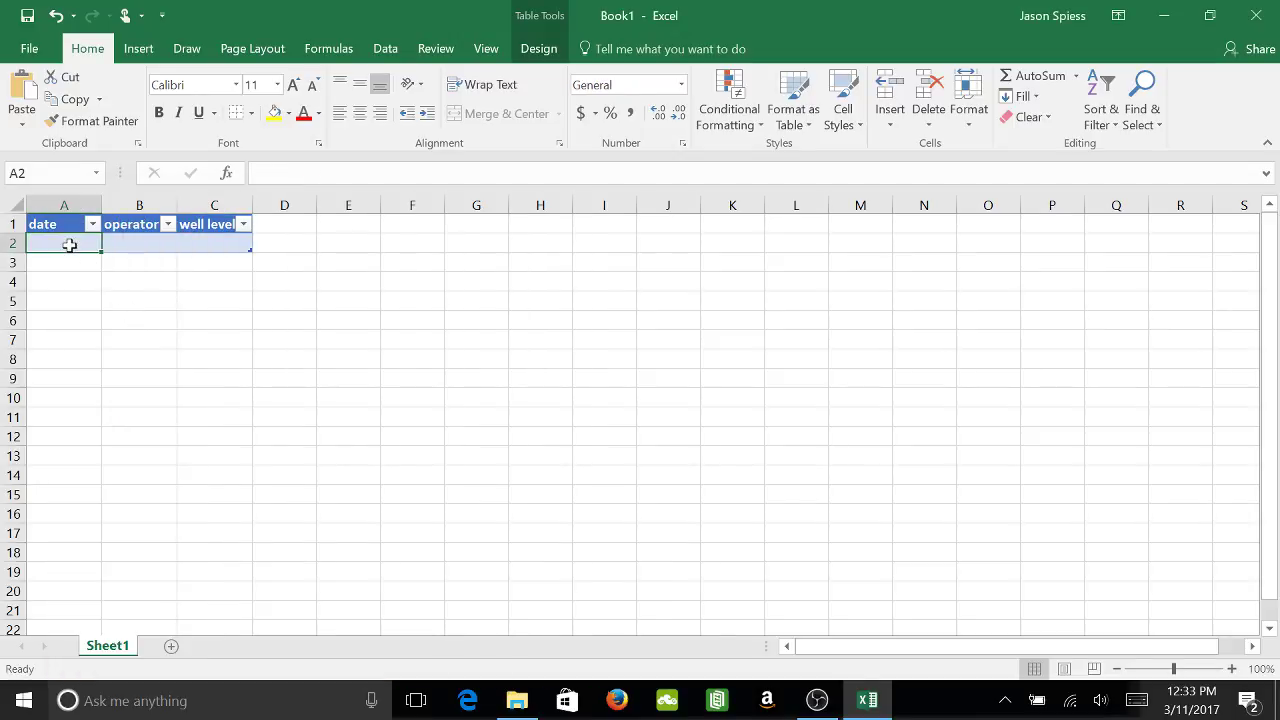
{"action": "type", "text": "1-"}
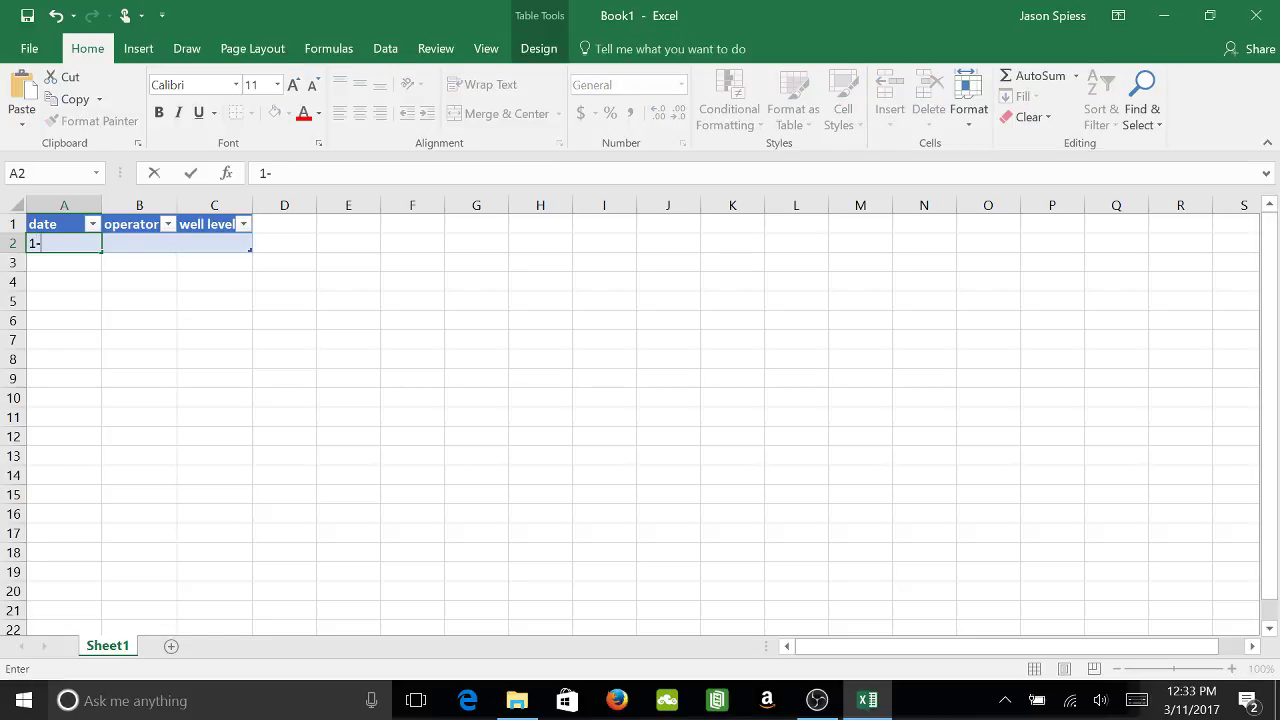
{"action": "type", "text": "1-17"}
{"action": "key", "text": "Tab"}
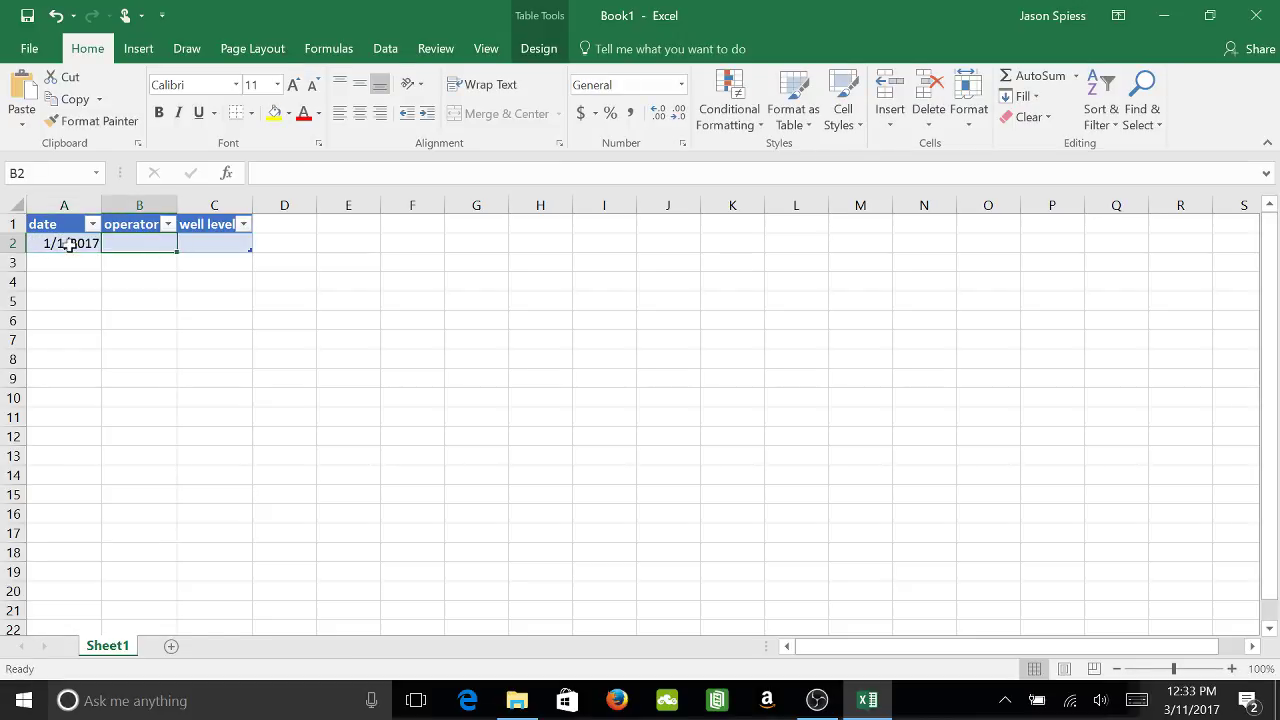
{"action": "type", "text": "js"}
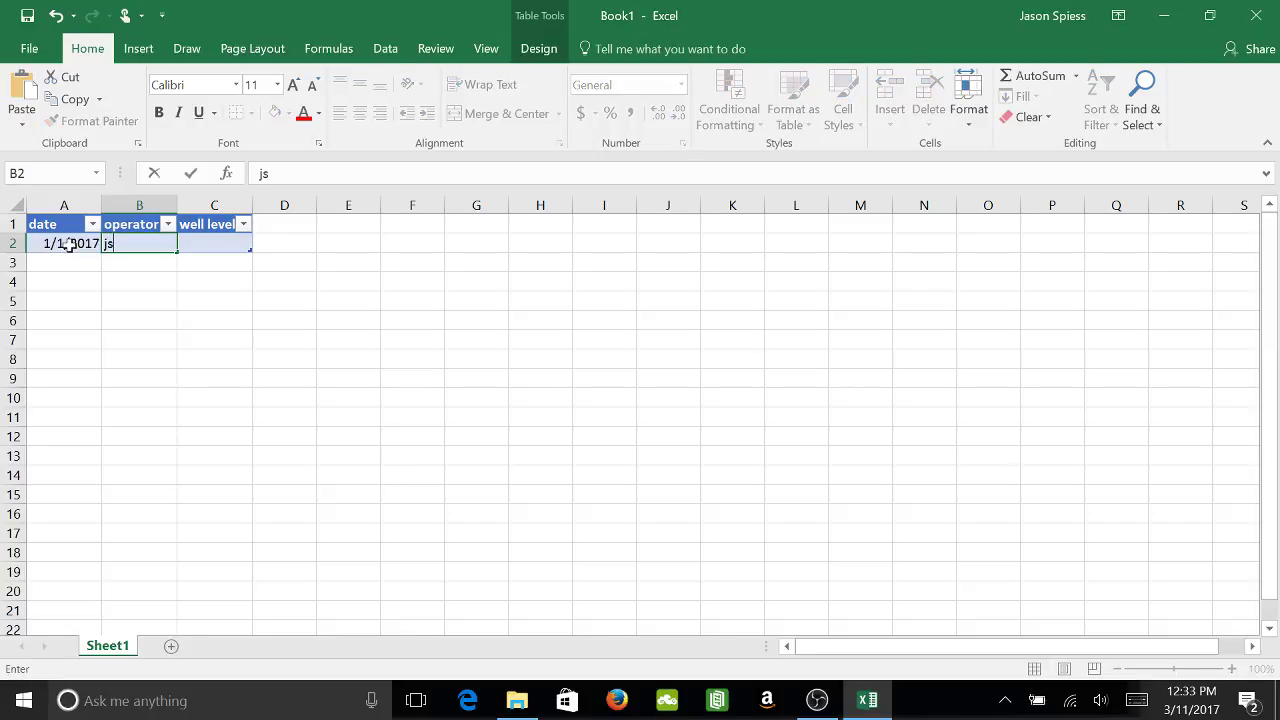
{"action": "key", "text": "Tab"}
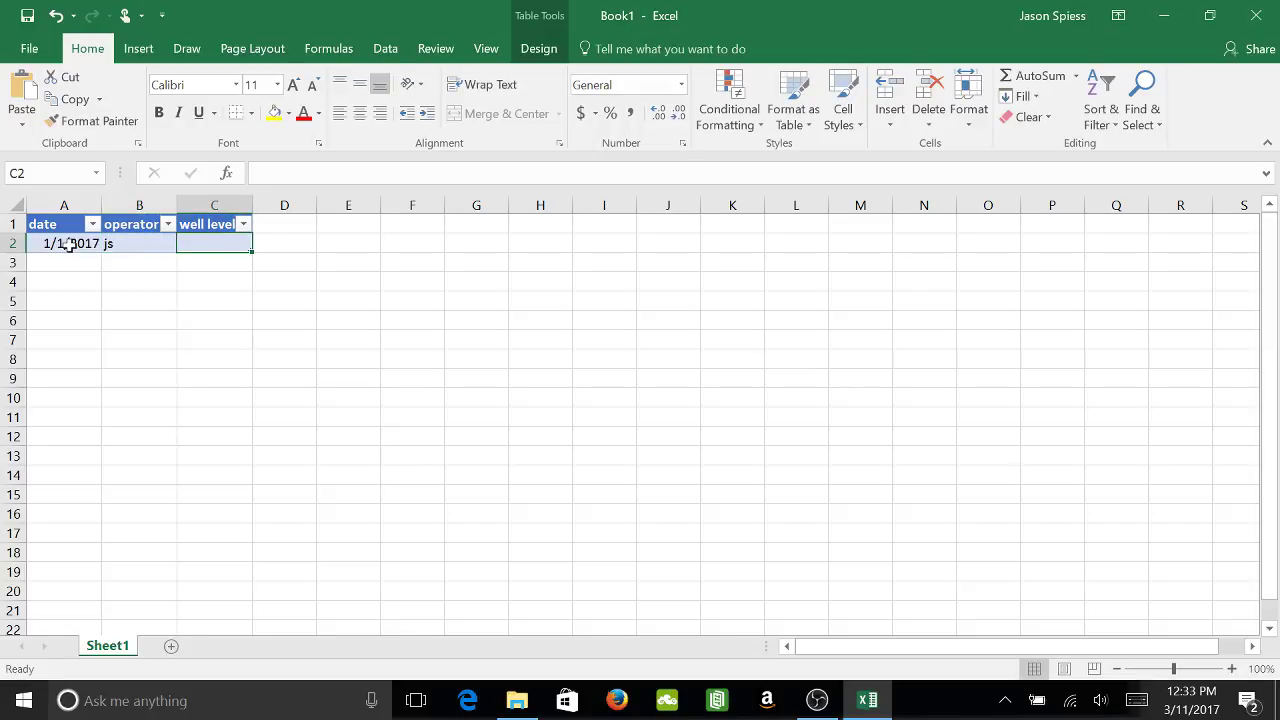
{"action": "type", "text": "500"}
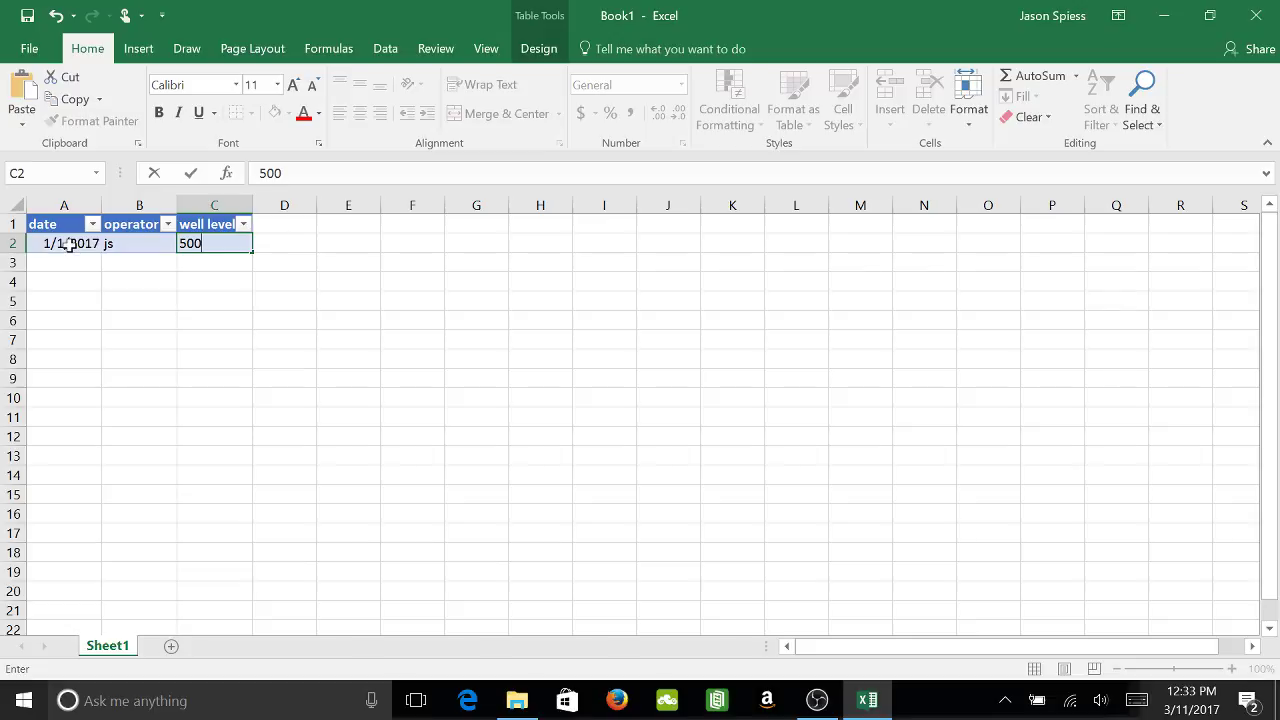
{"action": "key", "text": "Return"}
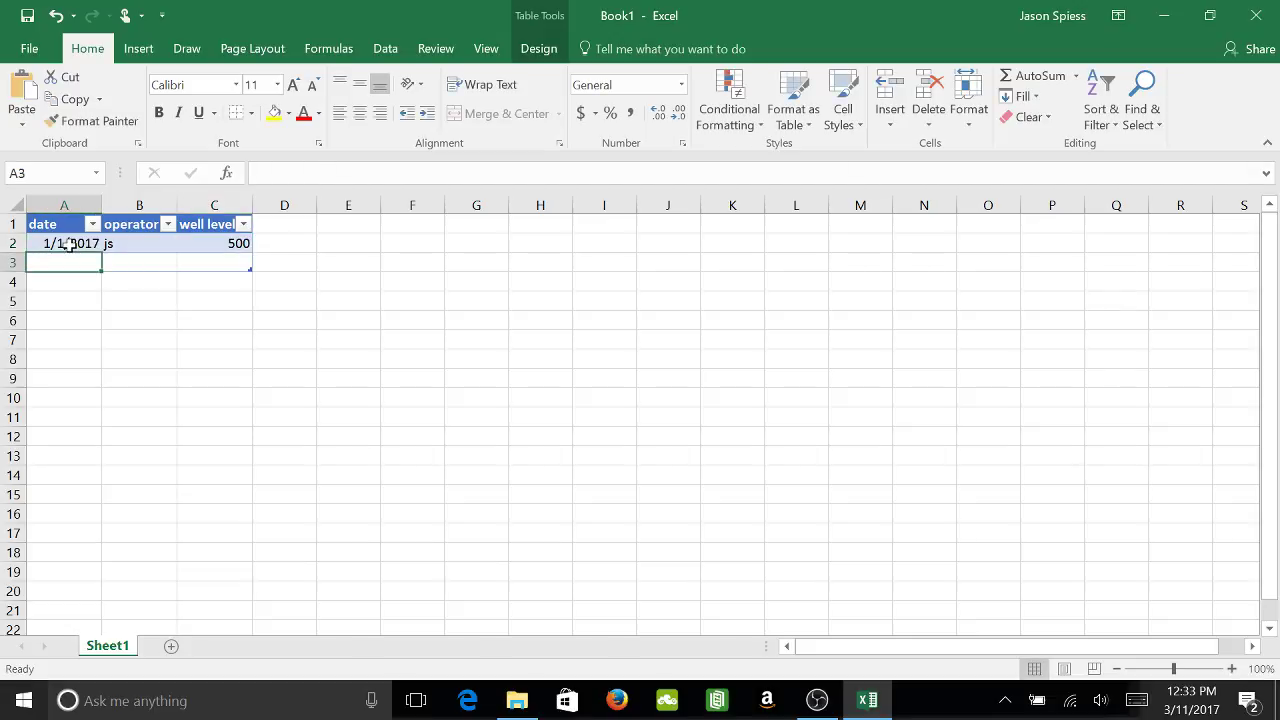
Step: Fill row 3 with date 1-2-17, the operator's initials and well level 455
{"action": "type", "text": "1-2"}
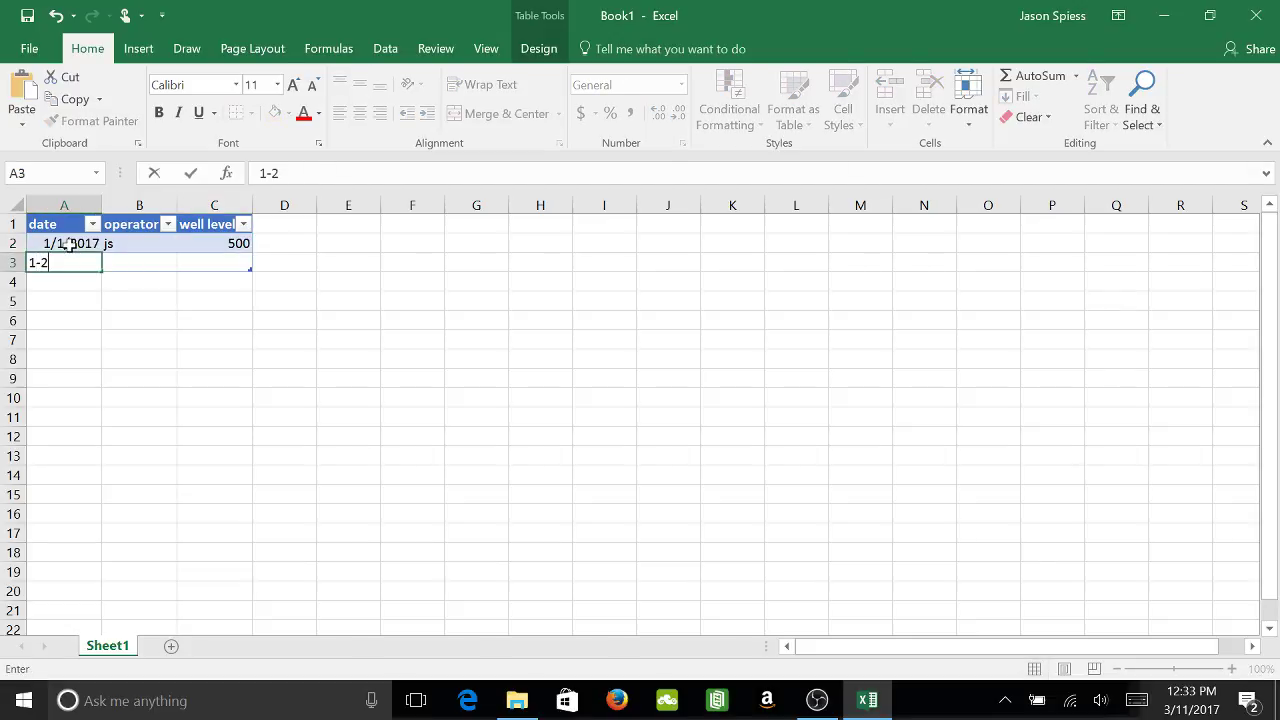
{"action": "type", "text": "-17"}
{"action": "key", "text": "Tab"}
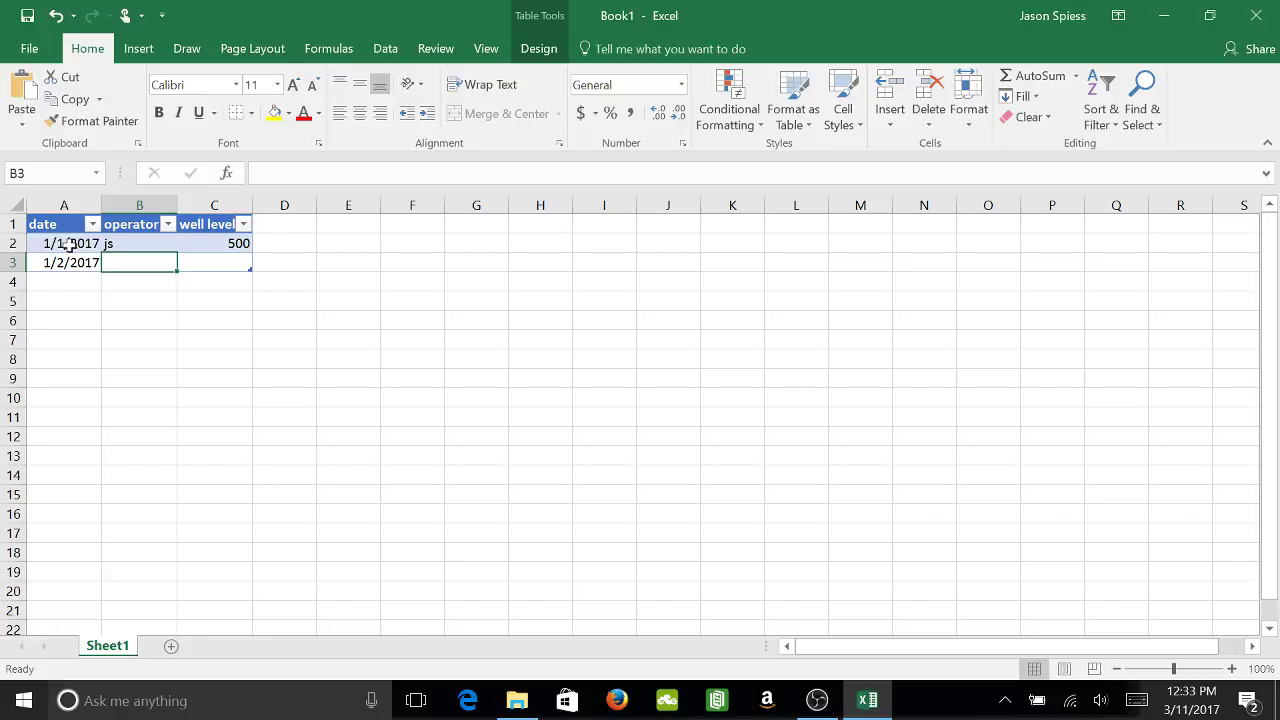
{"action": "type", "text": "js"}
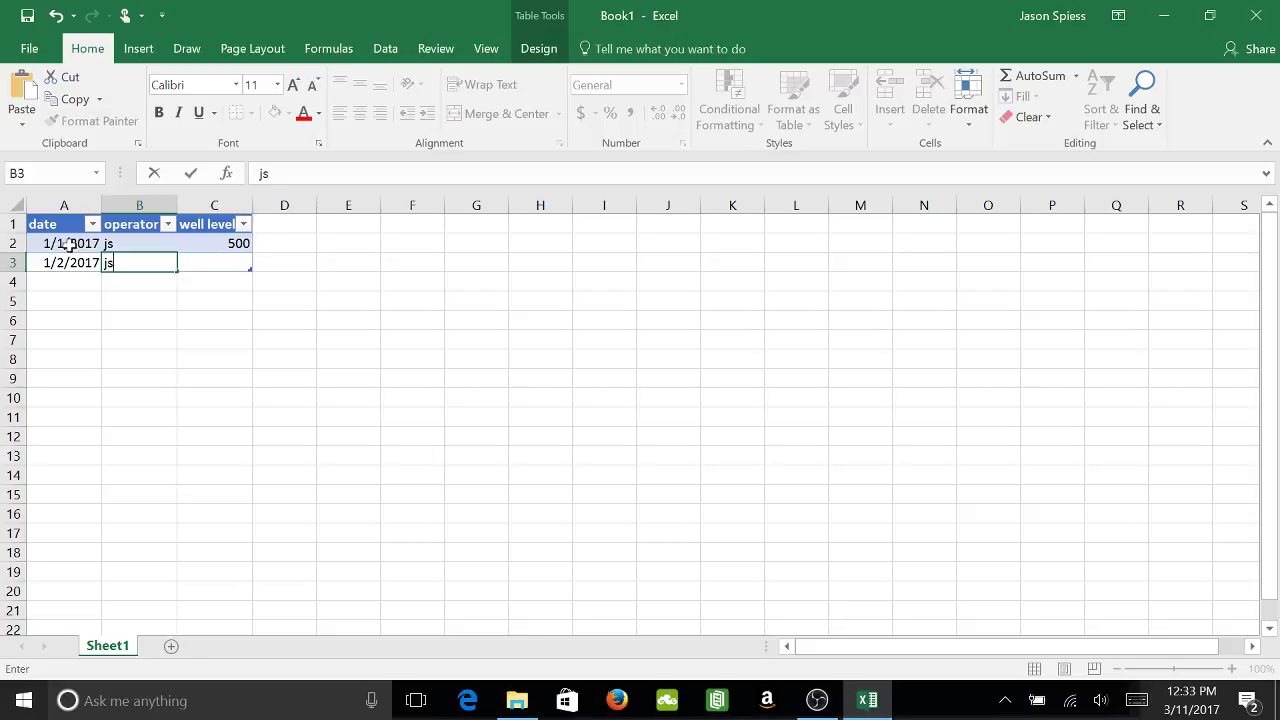
{"action": "key", "text": "Tab"}
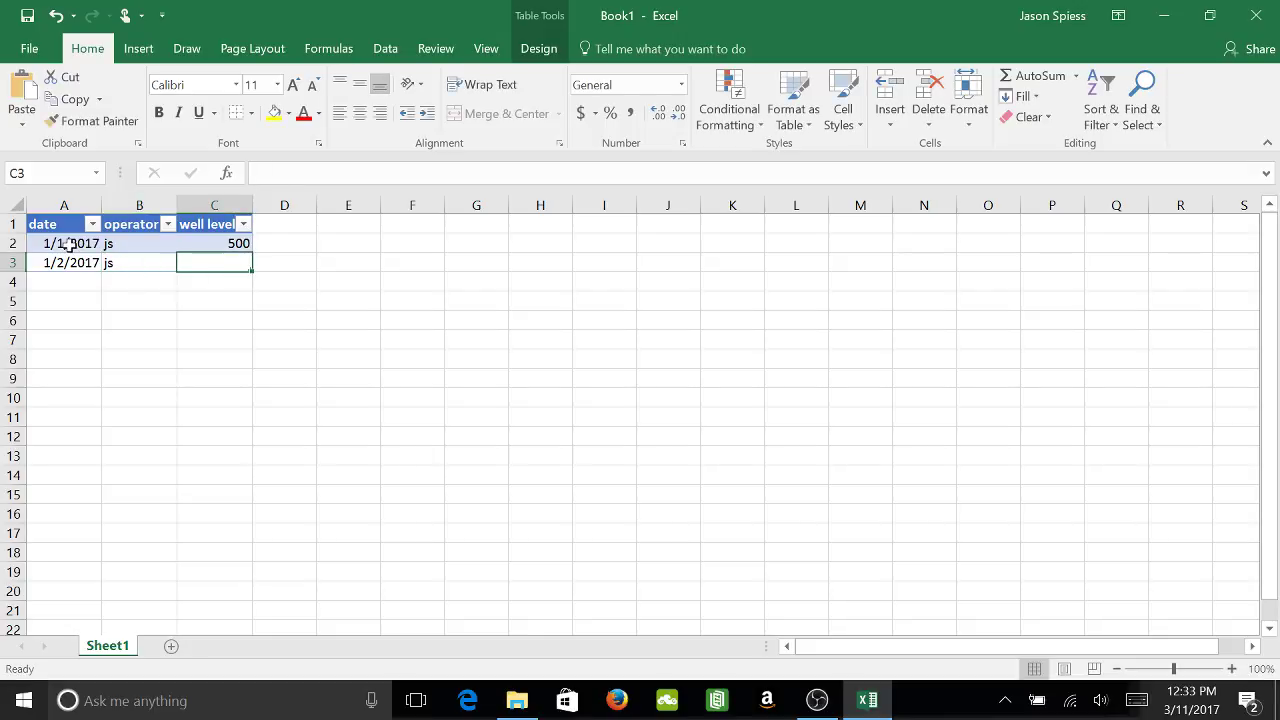
{"action": "type", "text": "4"}
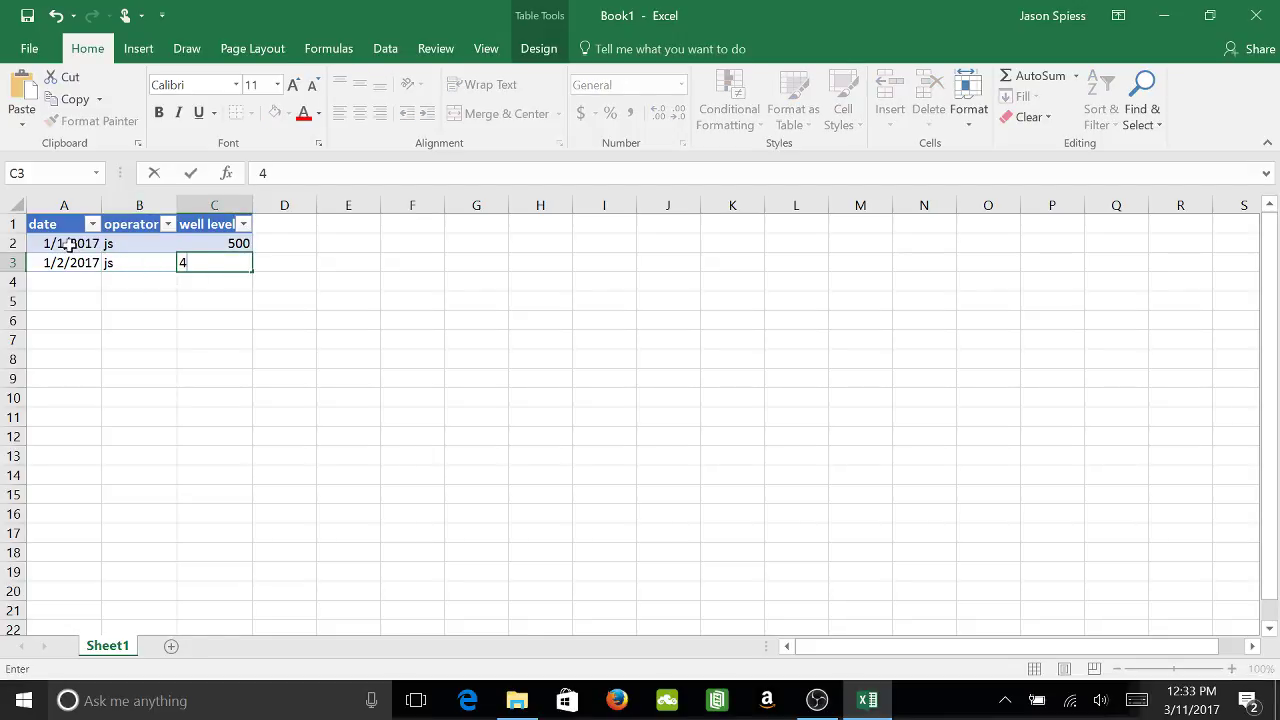
{"action": "type", "text": "55"}
{"action": "key", "text": "Tab"}
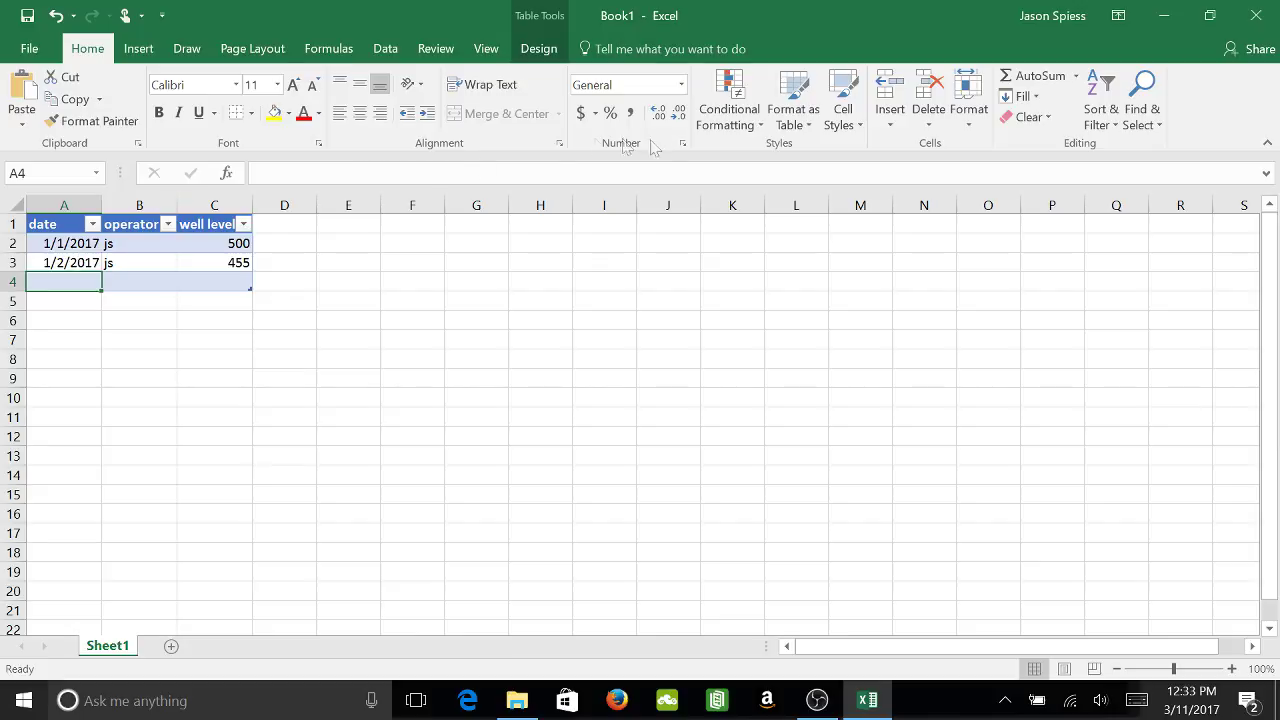
{"action": "left_click", "coordinate": [811, 122]}
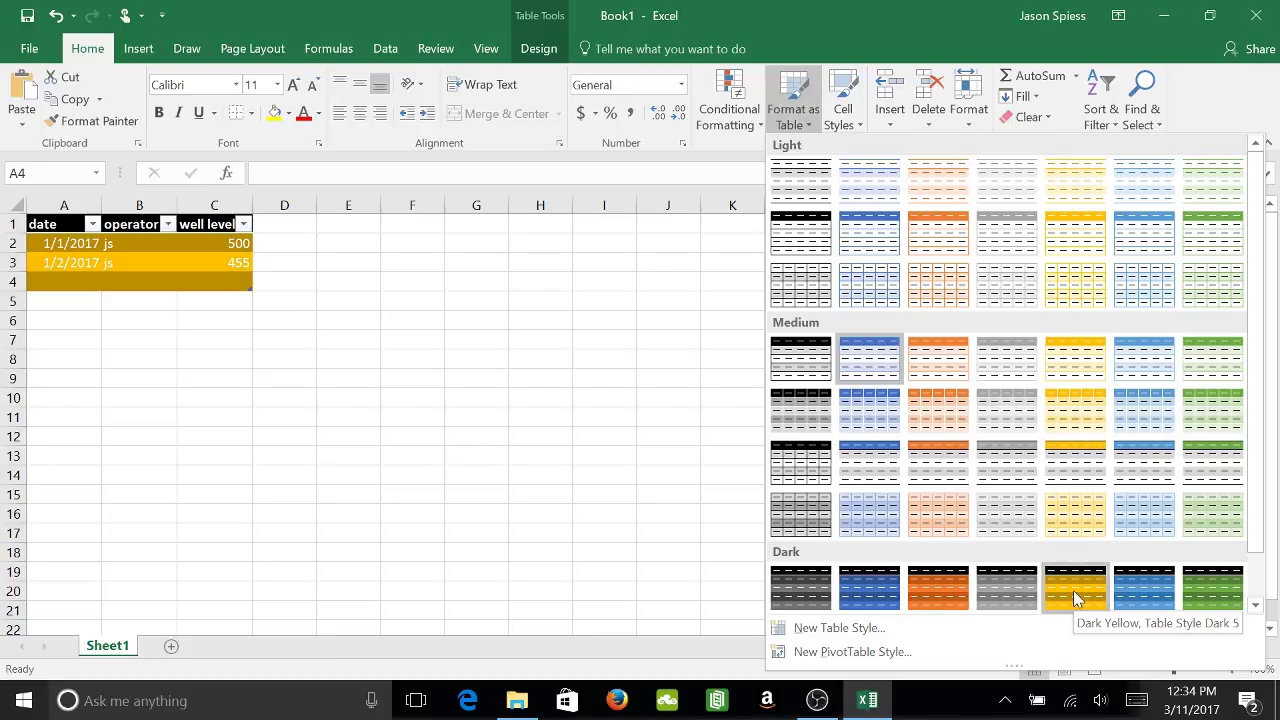
{"action": "left_click", "coordinate": [530, 418]}
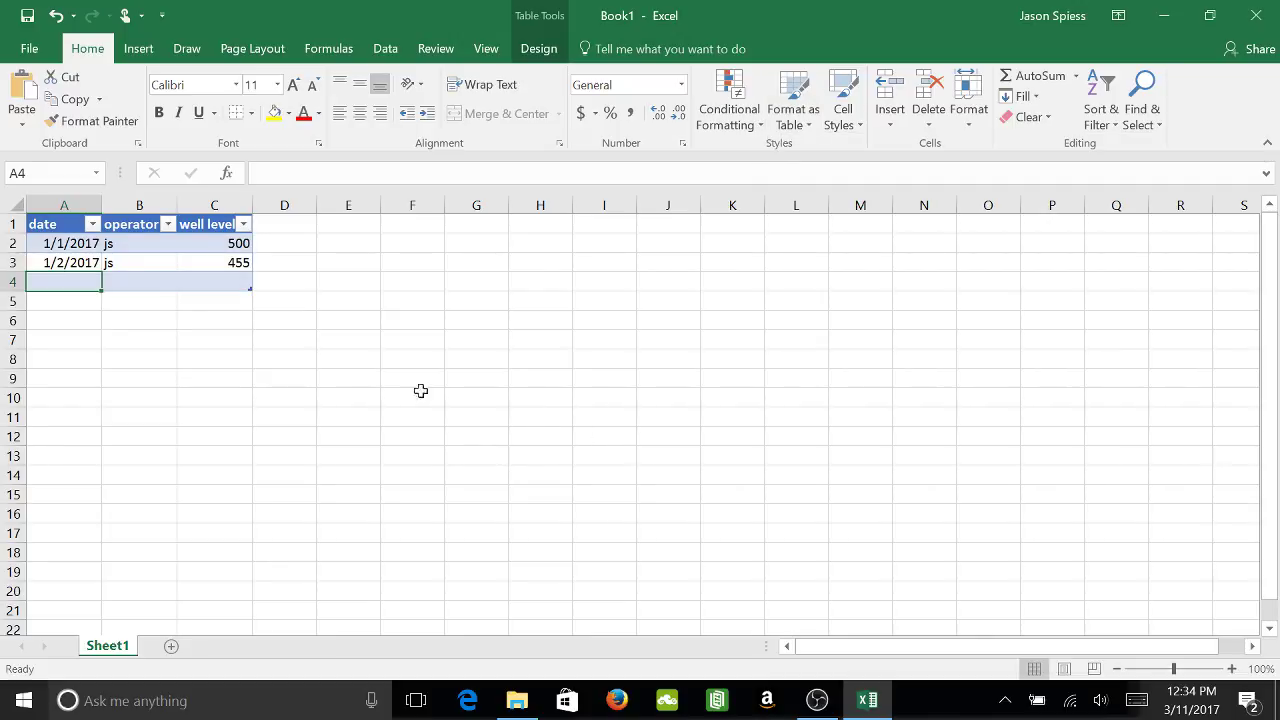